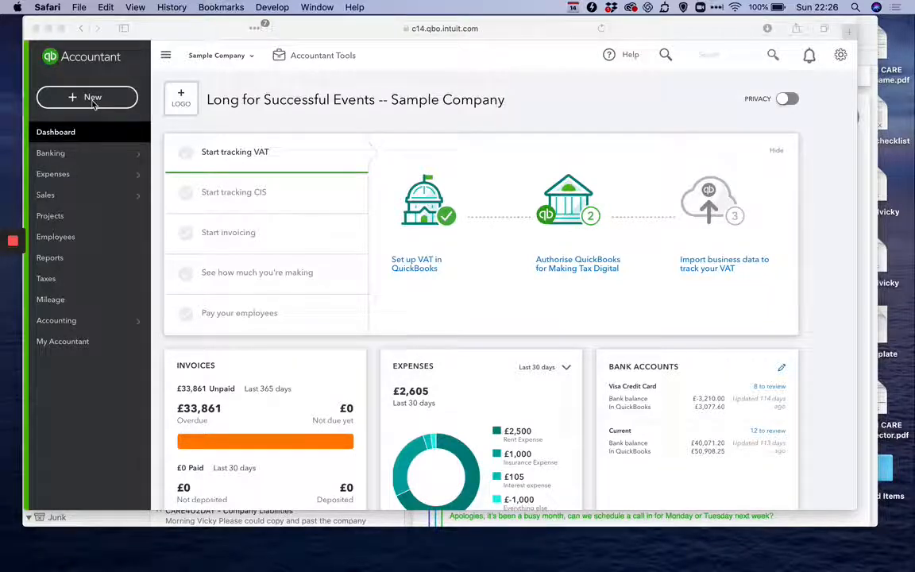
Create a new invoice for the individual GBP customer listed directly before Cathy's Consulting Company
{"action": "left_click", "coordinate": [93, 103]}
{"action": "left_click", "coordinate": [92, 105]}
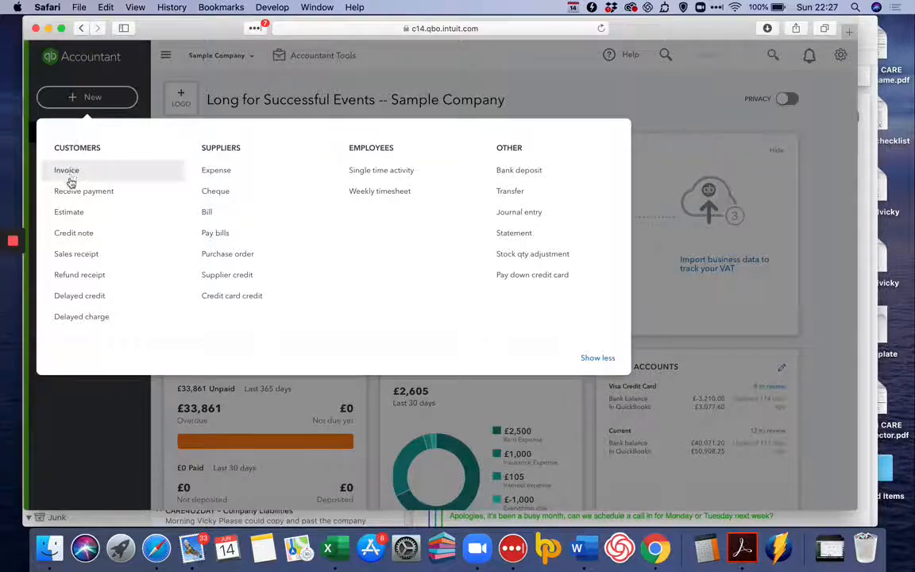
{"action": "left_click", "coordinate": [68, 173]}
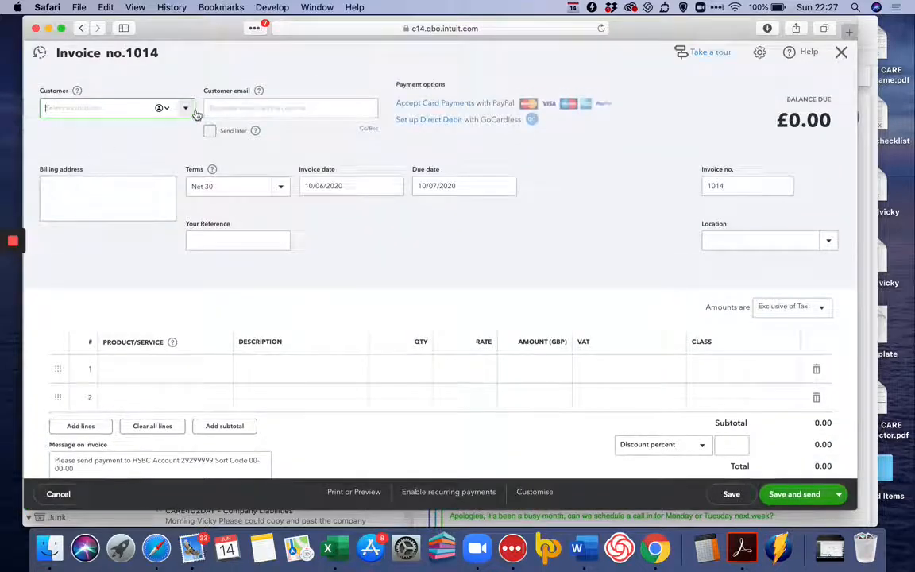
{"action": "left_click", "coordinate": [187, 108]}
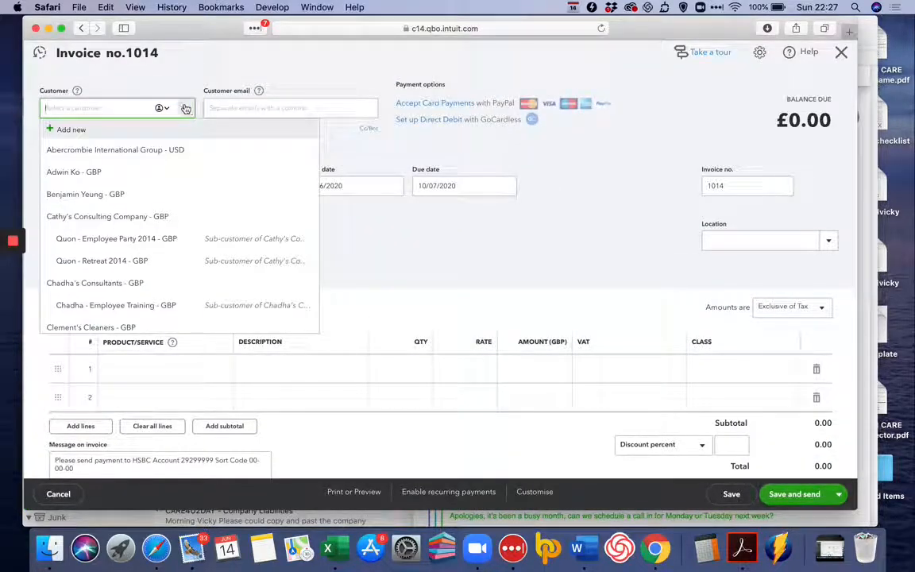
{"action": "left_click", "coordinate": [151, 195]}
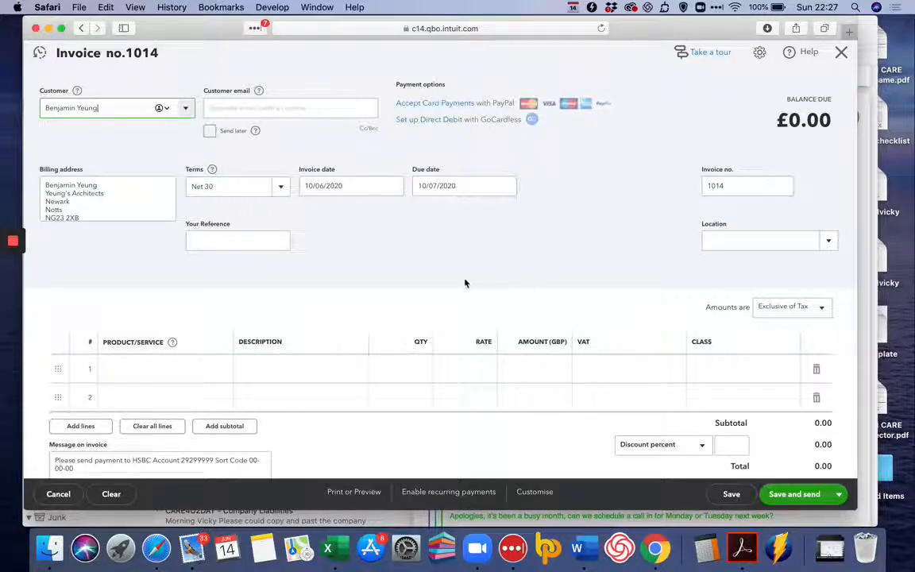
Set the invoice amounts to No VAT and add the Employee Celebration service on the first line
{"action": "left_click", "coordinate": [782, 308]}
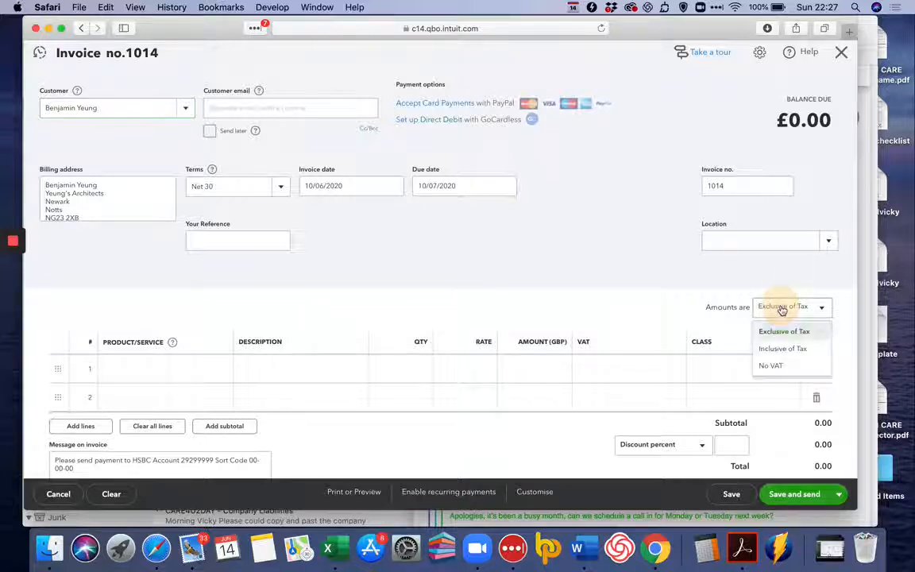
{"action": "left_click", "coordinate": [785, 366]}
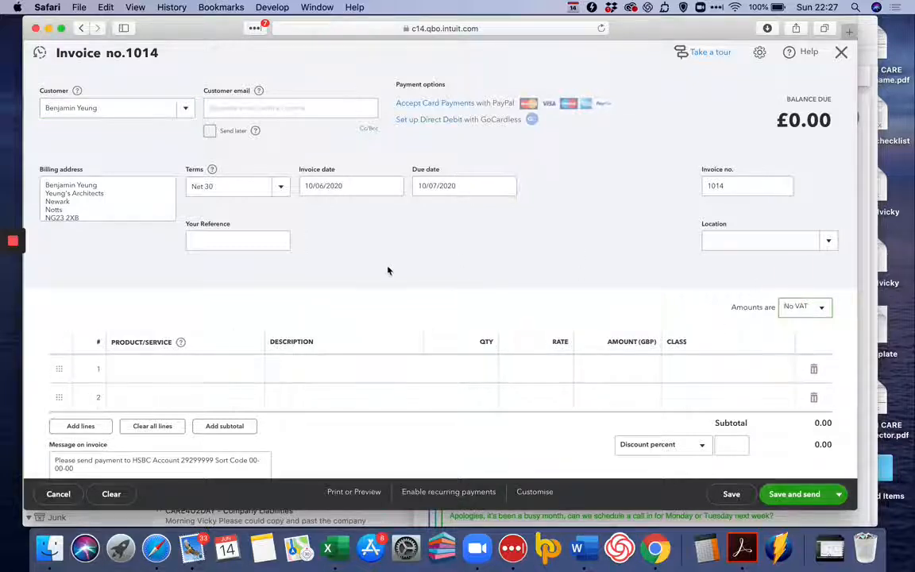
{"action": "scroll", "coordinate": [245, 300], "scroll_direction": "down", "scroll_amount": 1}
{"action": "scroll", "coordinate": [245, 300], "scroll_direction": "down", "scroll_amount": 1}
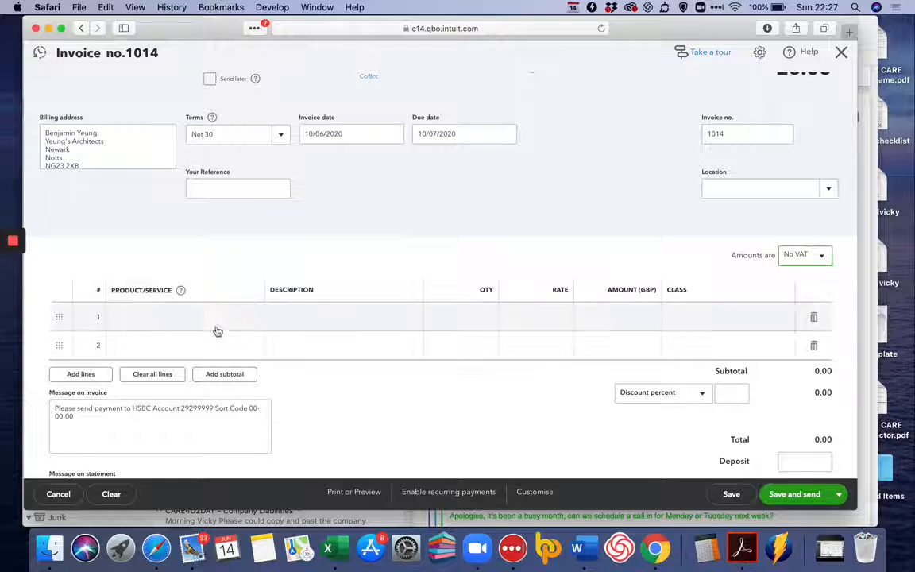
{"action": "left_click", "coordinate": [212, 318]}
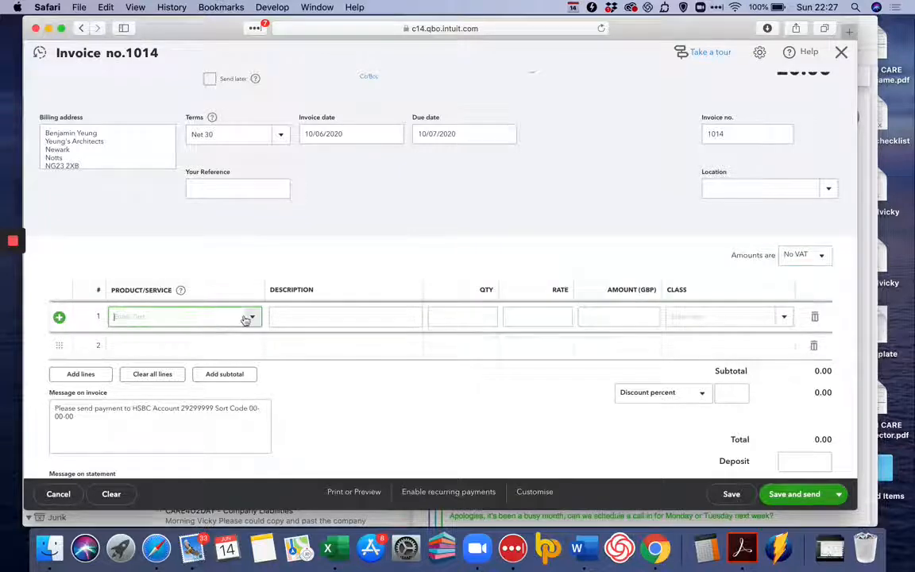
{"action": "left_click", "coordinate": [250, 316]}
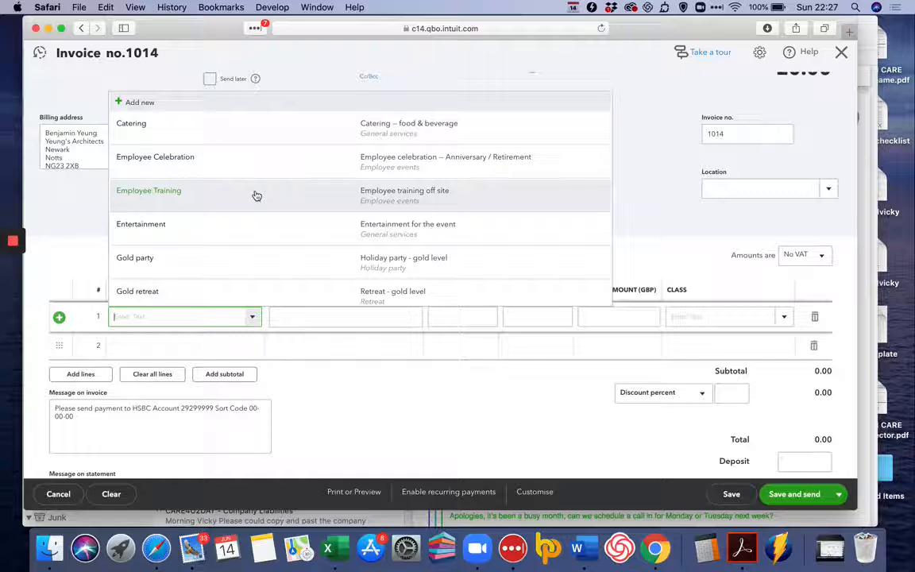
{"action": "left_click", "coordinate": [265, 166]}
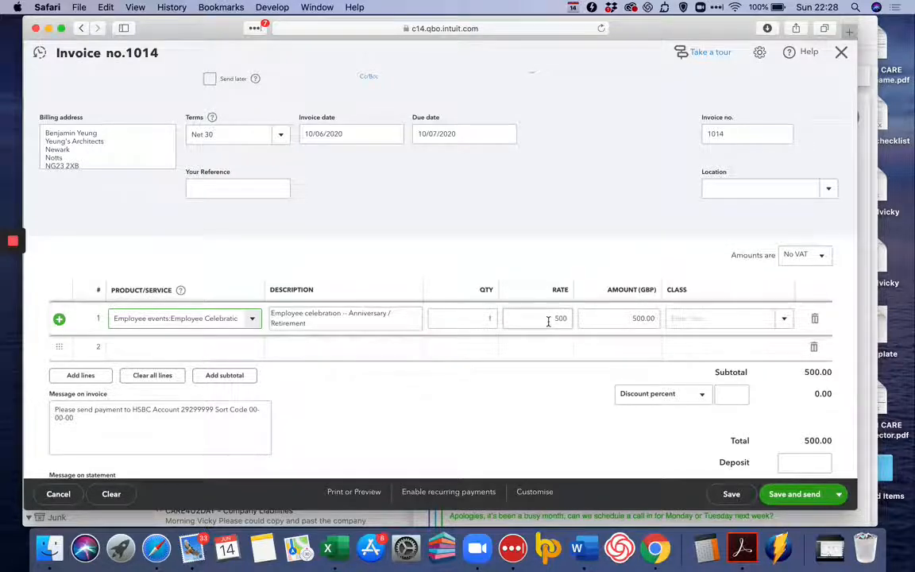
Set the Employee Celebration line's quantity to 2, and save the invoice with a new blank one started
{"action": "left_click", "coordinate": [494, 319]}
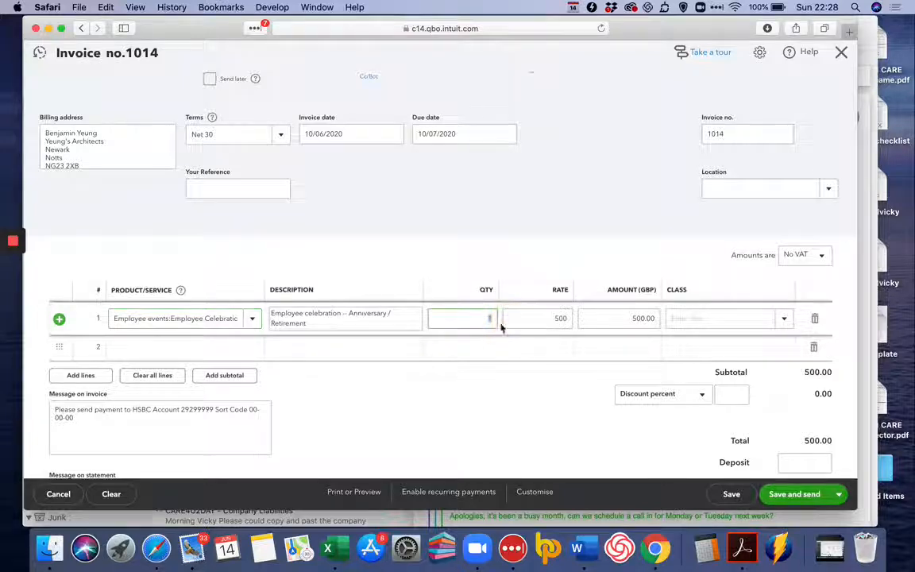
{"action": "key", "text": "BackSpace"}
{"action": "type", "text": "2"}
{"action": "left_click", "coordinate": [493, 396]}
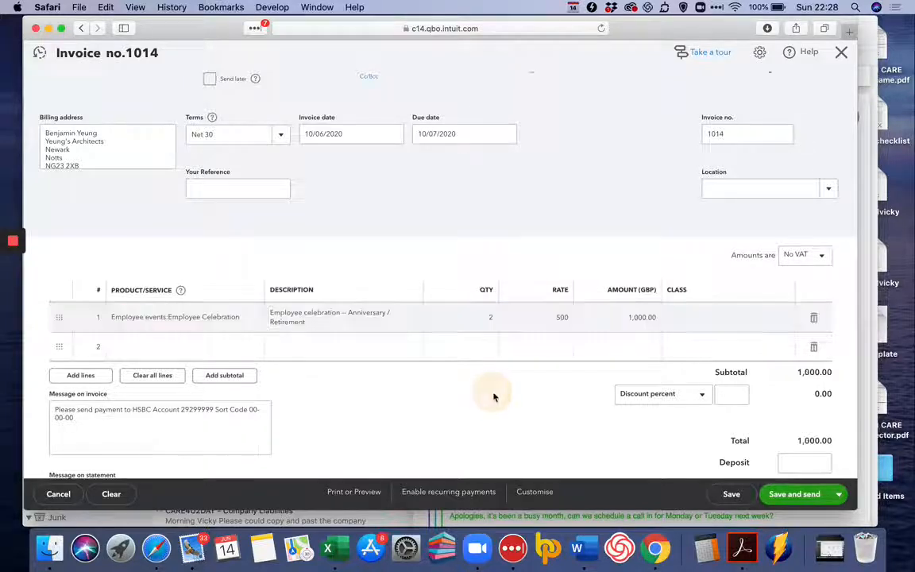
{"action": "left_click", "coordinate": [839, 494]}
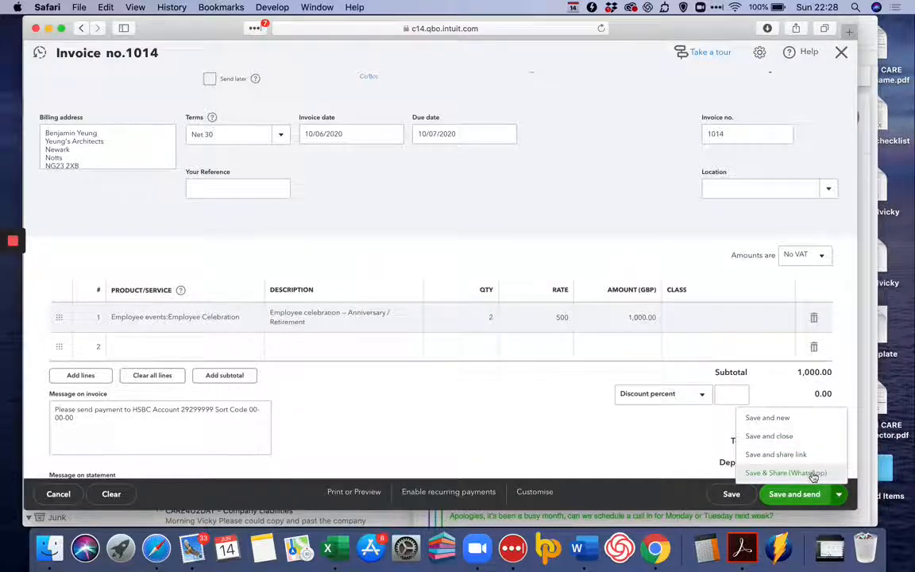
{"action": "left_click", "coordinate": [786, 427]}
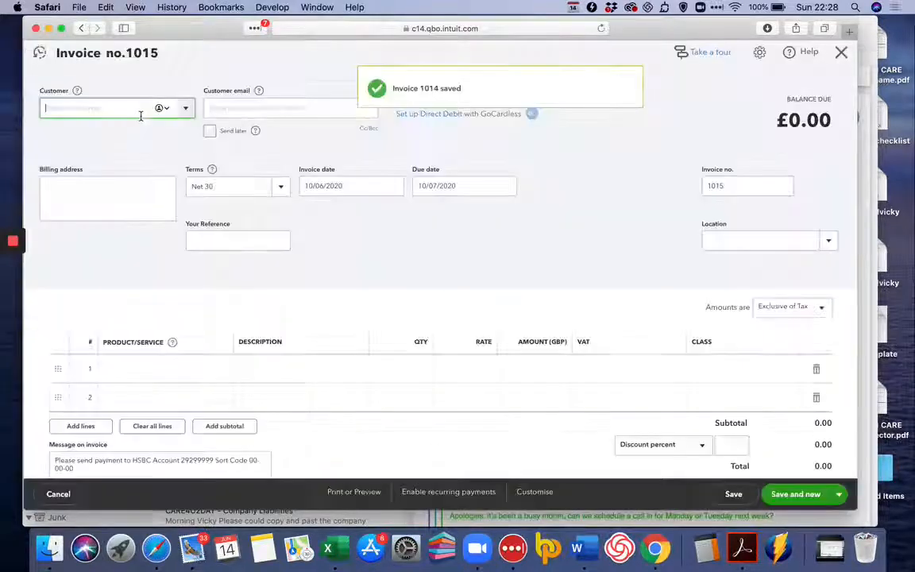
Fill in the new invoice for Cathy's Consulting Company with an Employee Training line and No VAT amounts
{"action": "left_click", "coordinate": [185, 108]}
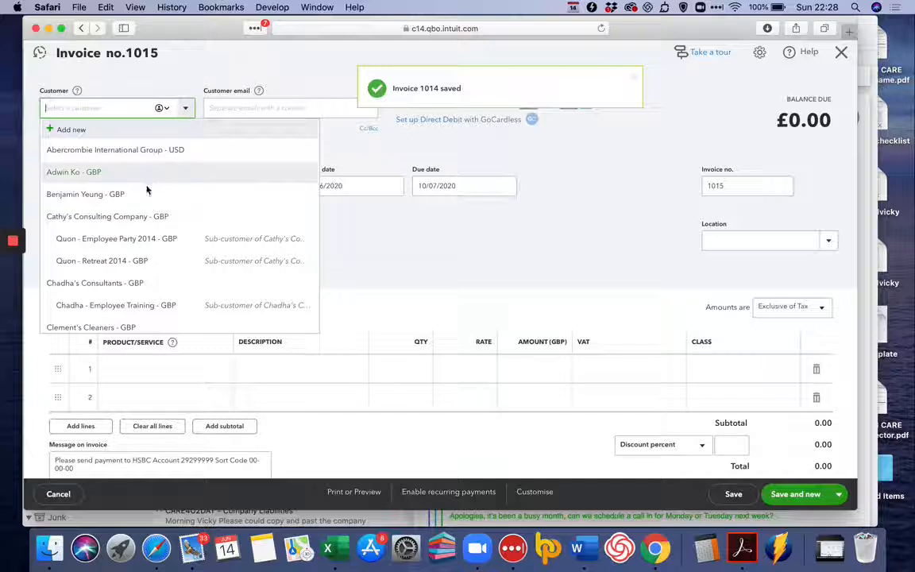
{"action": "left_click", "coordinate": [137, 227]}
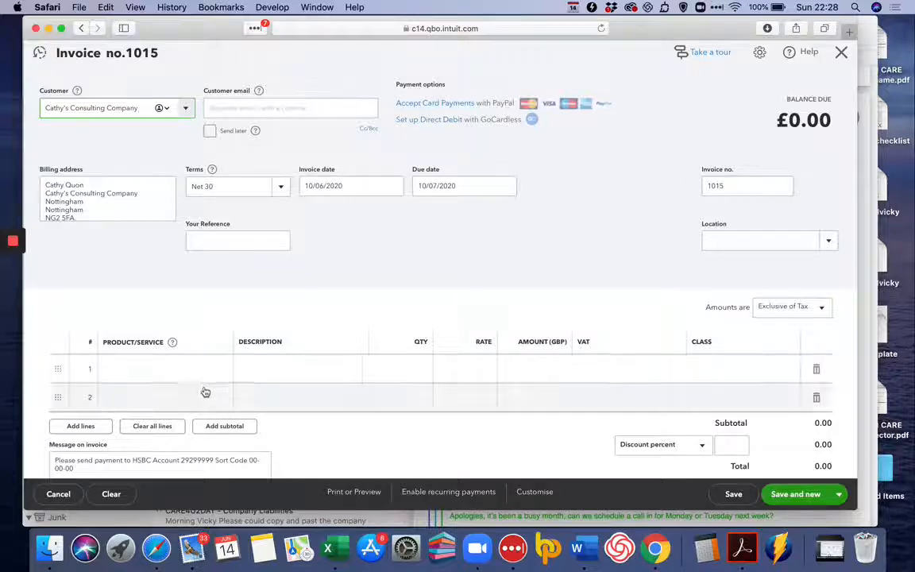
{"action": "left_click", "coordinate": [219, 368]}
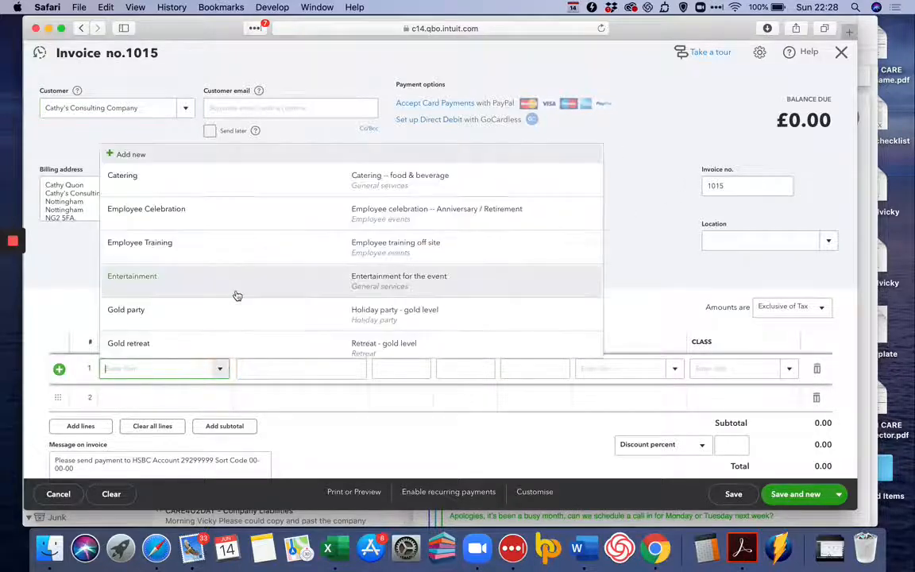
{"action": "left_click", "coordinate": [235, 257]}
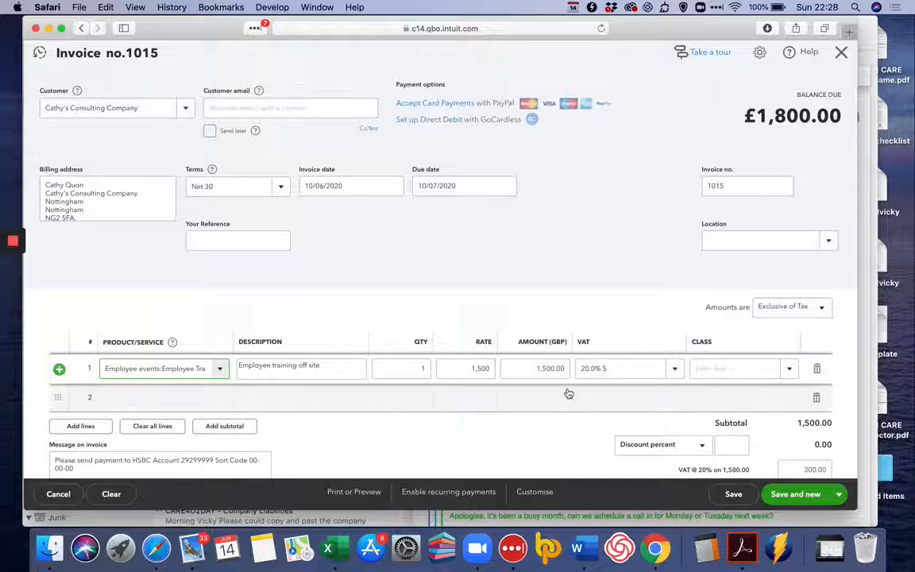
{"action": "left_click", "coordinate": [793, 311]}
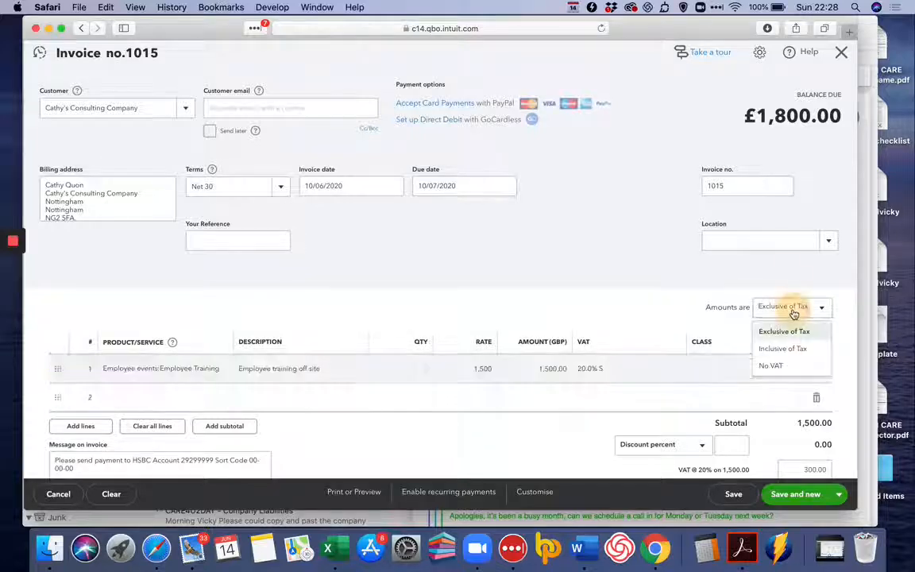
{"action": "left_click", "coordinate": [767, 367]}
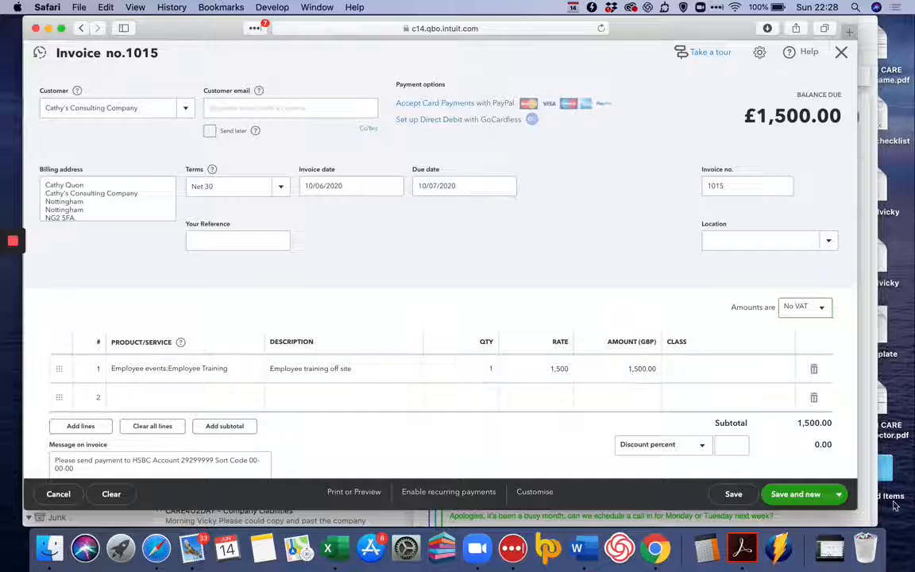
Save and send the Employee Training invoice, entering the customer's email address
{"action": "left_click", "coordinate": [838, 494]}
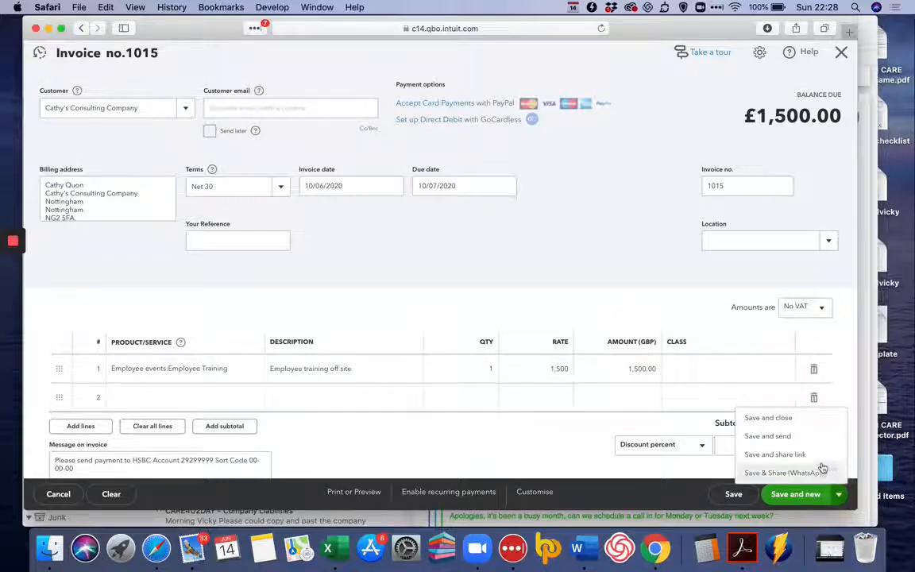
{"action": "left_click", "coordinate": [812, 436]}
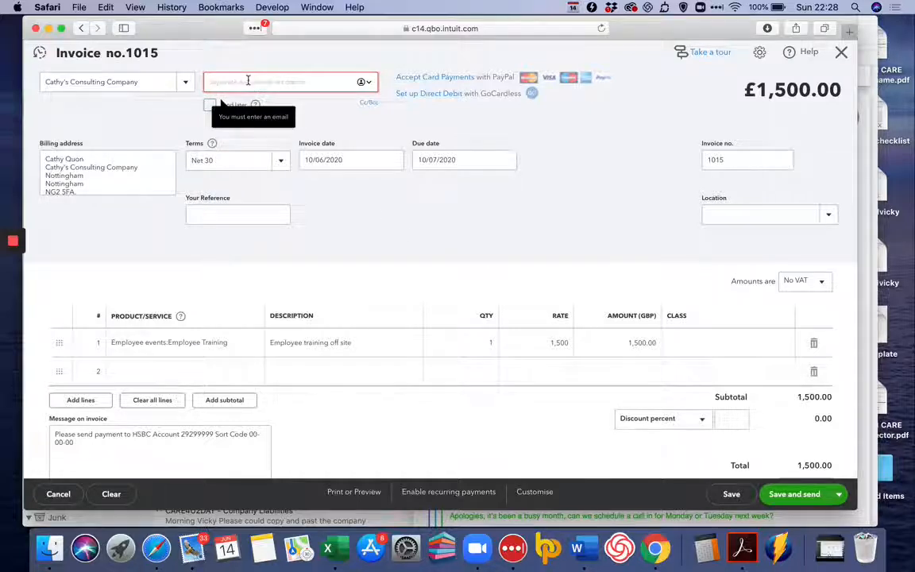
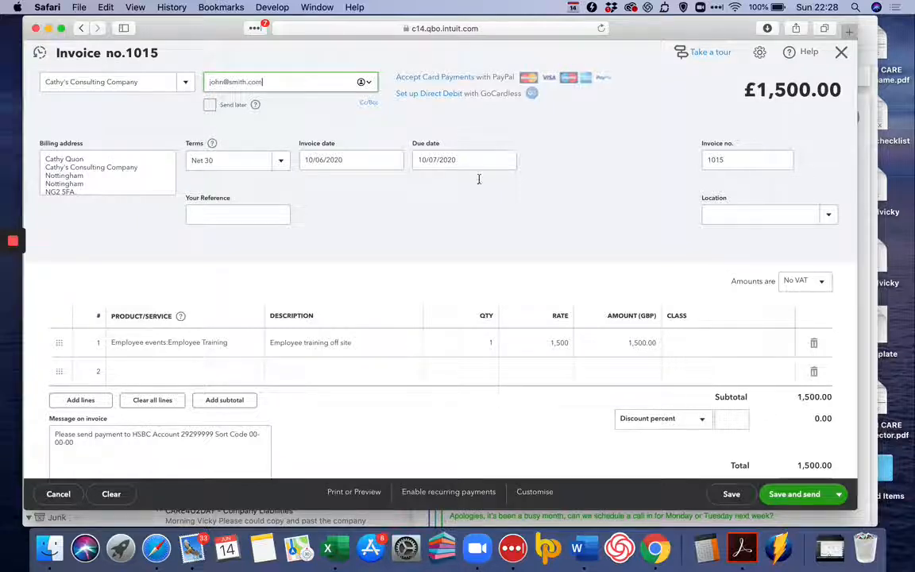
{"action": "left_click", "coordinate": [812, 499]}
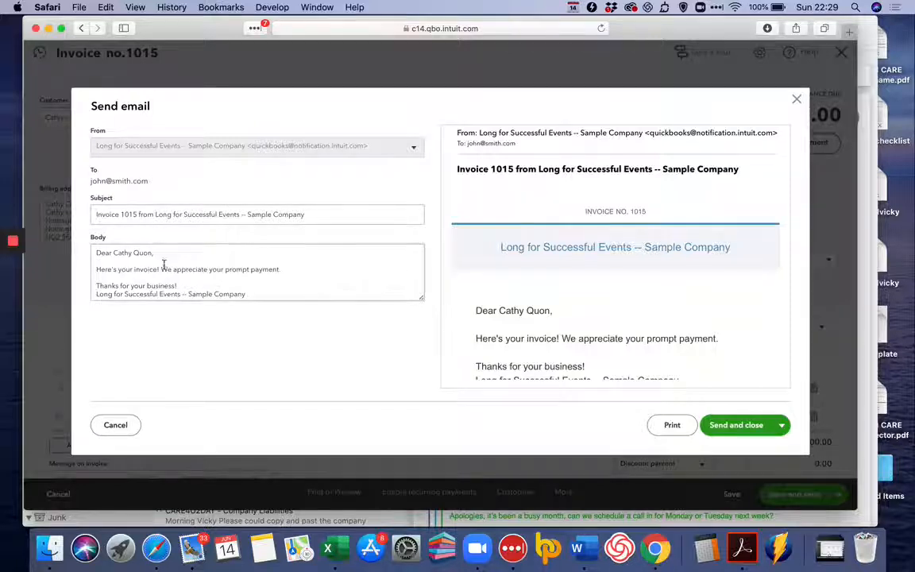
Review the invoice email's message and preview down to the payment section, and cancel sending it
{"action": "key", "text": "BackSpace"}
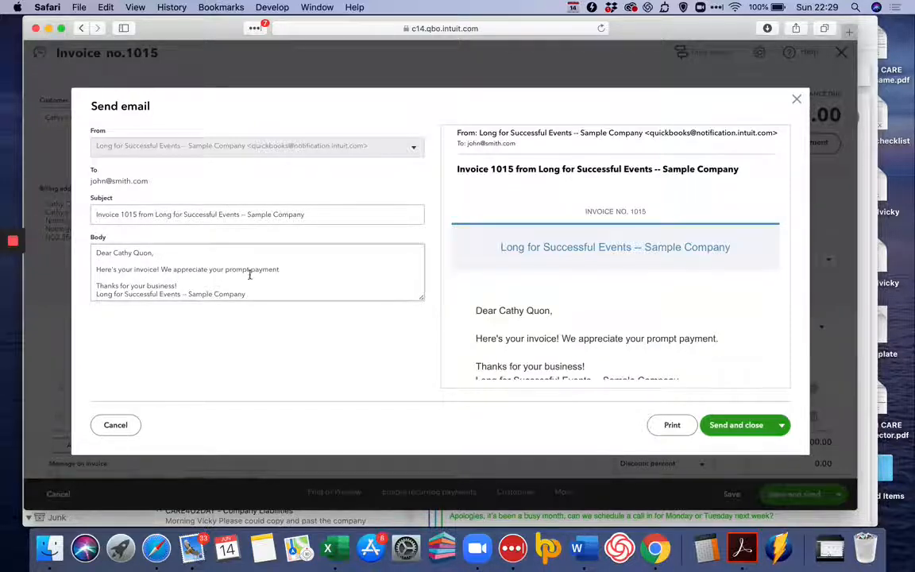
{"action": "type", "text": "."}
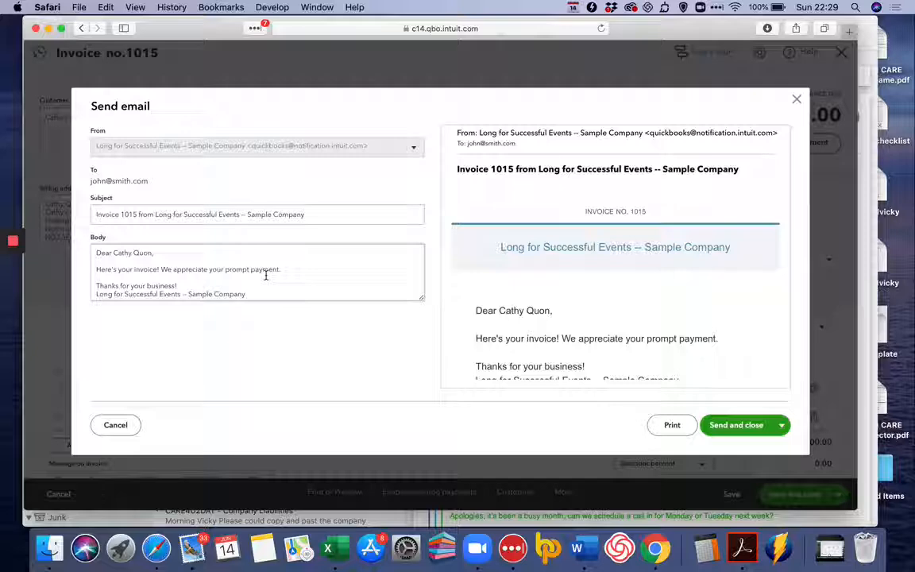
{"action": "key", "text": "BackSpace"}
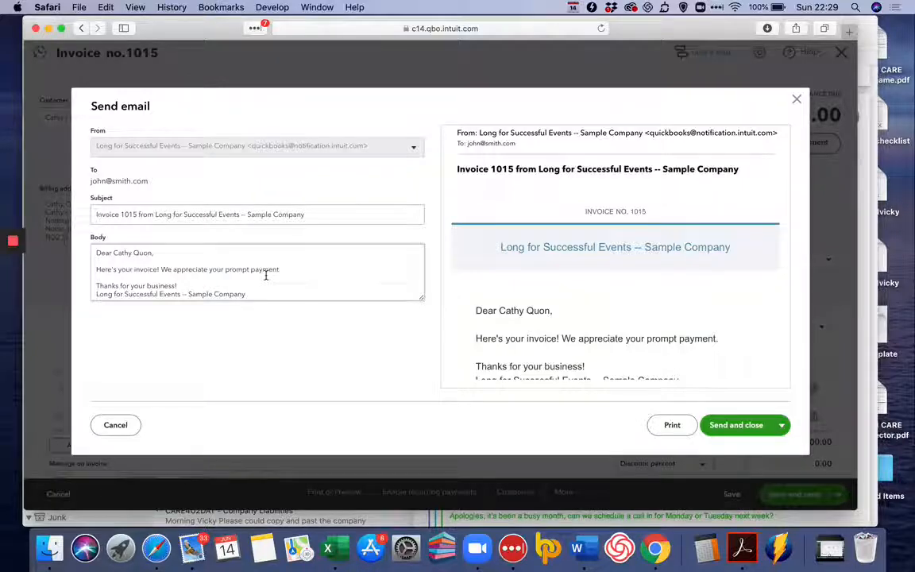
{"action": "type", "text": "."}
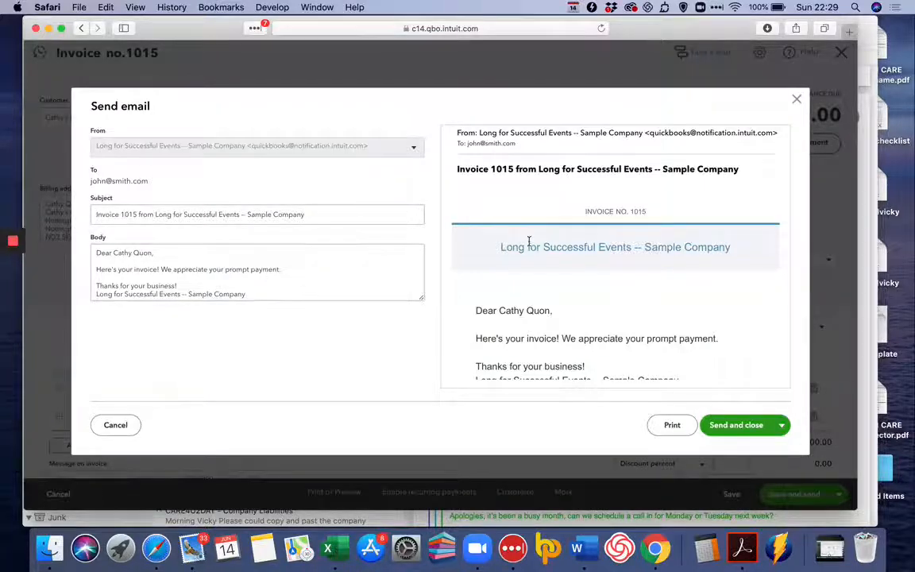
{"action": "scroll", "coordinate": [529, 243], "scroll_direction": "down", "scroll_amount": 3}
{"action": "scroll", "coordinate": [528, 242], "scroll_direction": "down", "scroll_amount": 4}
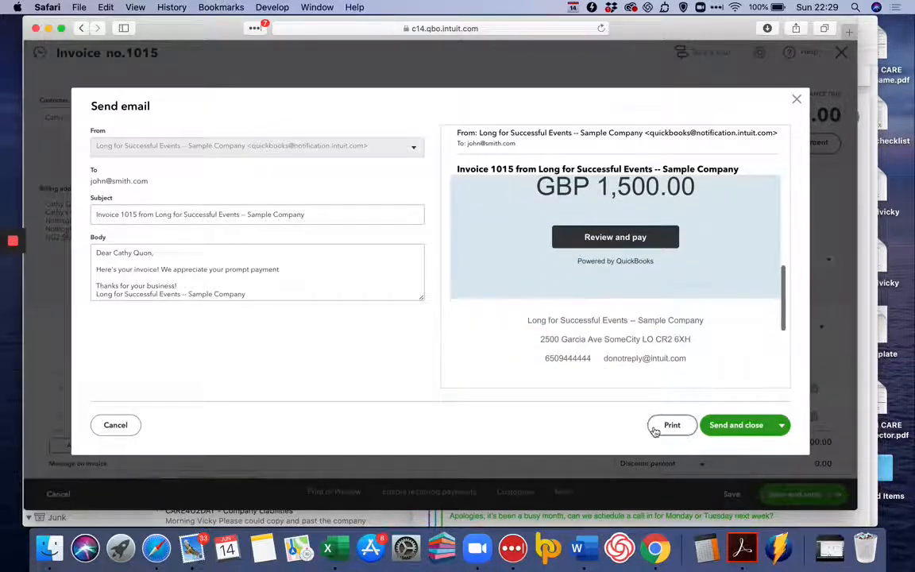
{"action": "left_click", "coordinate": [117, 427]}
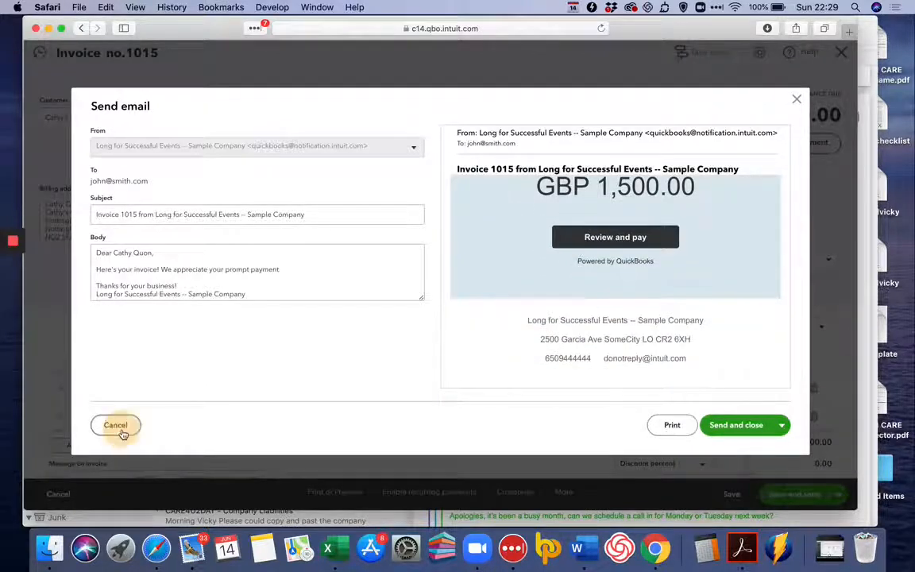
Save and close the invoice for Cathy's Consulting Company
{"action": "left_click", "coordinate": [838, 494]}
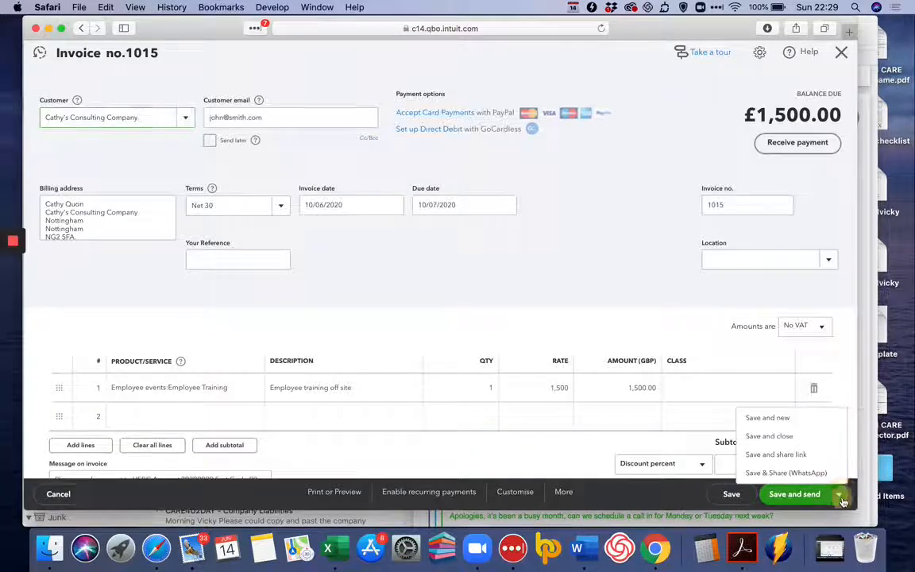
{"action": "left_click", "coordinate": [808, 442]}
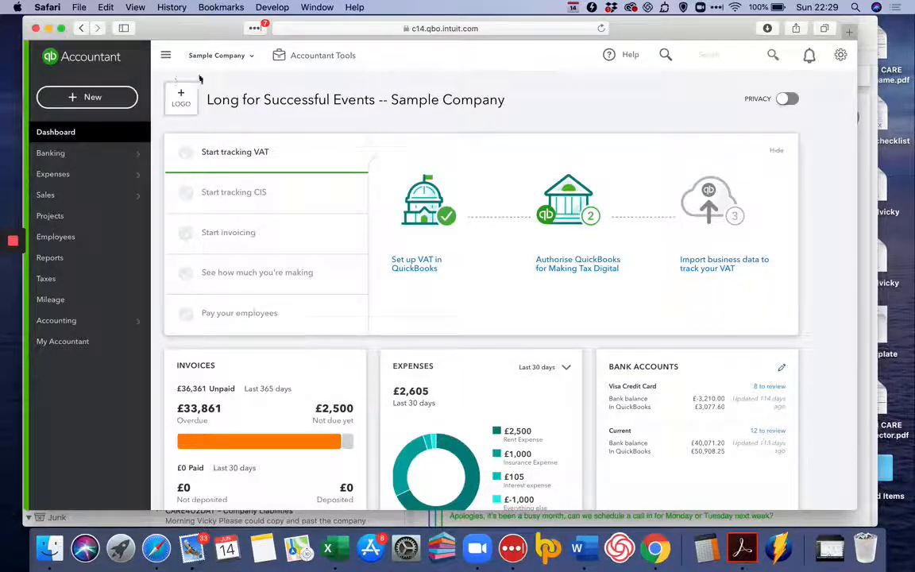
Start a new sales receipt and choose Clement's Cleaners as the customer
{"action": "left_click", "coordinate": [125, 100]}
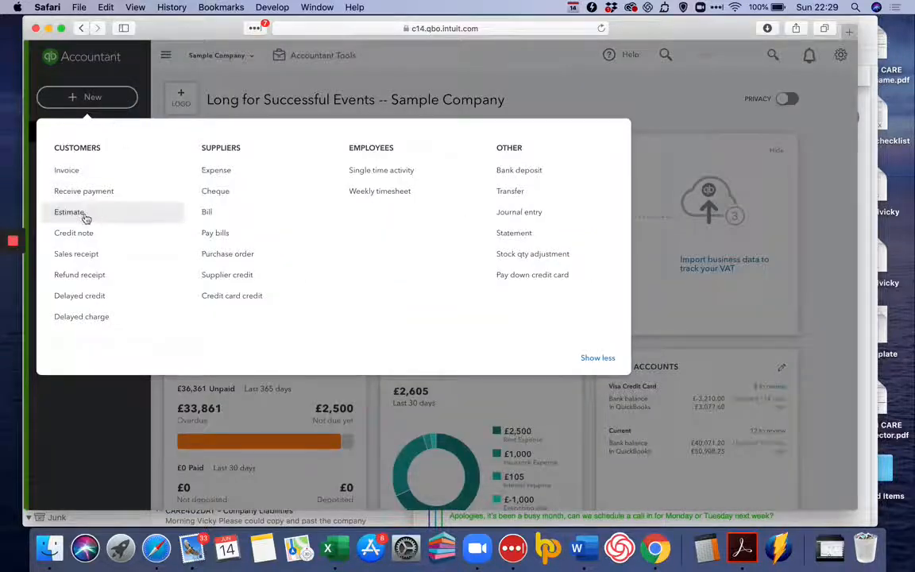
{"action": "left_click", "coordinate": [80, 254]}
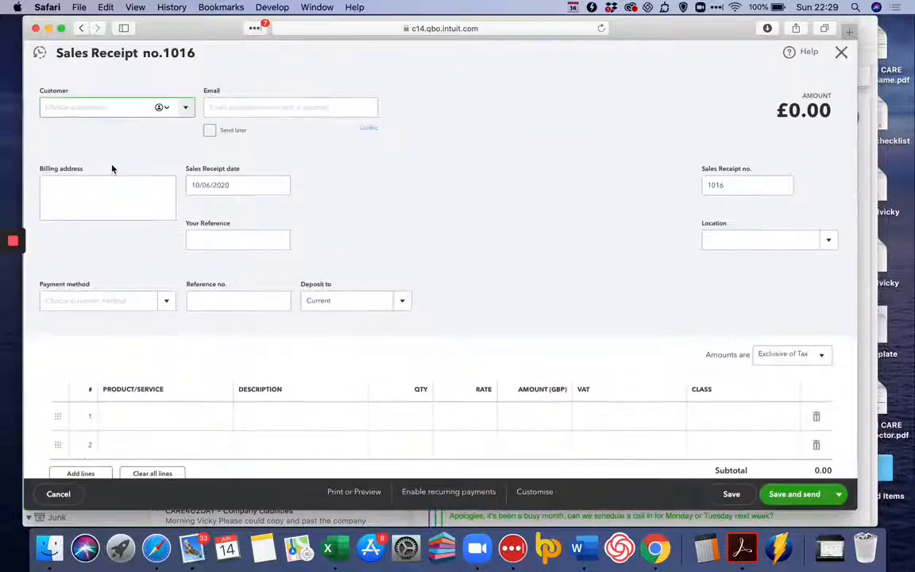
{"action": "left_click", "coordinate": [185, 107]}
{"action": "scroll", "coordinate": [157, 219], "scroll_direction": "down", "scroll_amount": 3}
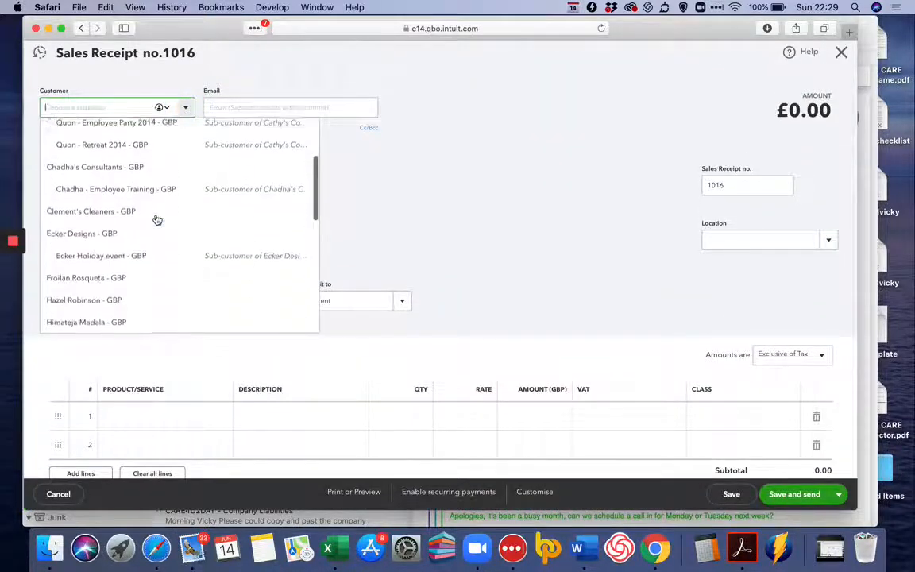
{"action": "left_click", "coordinate": [158, 219]}
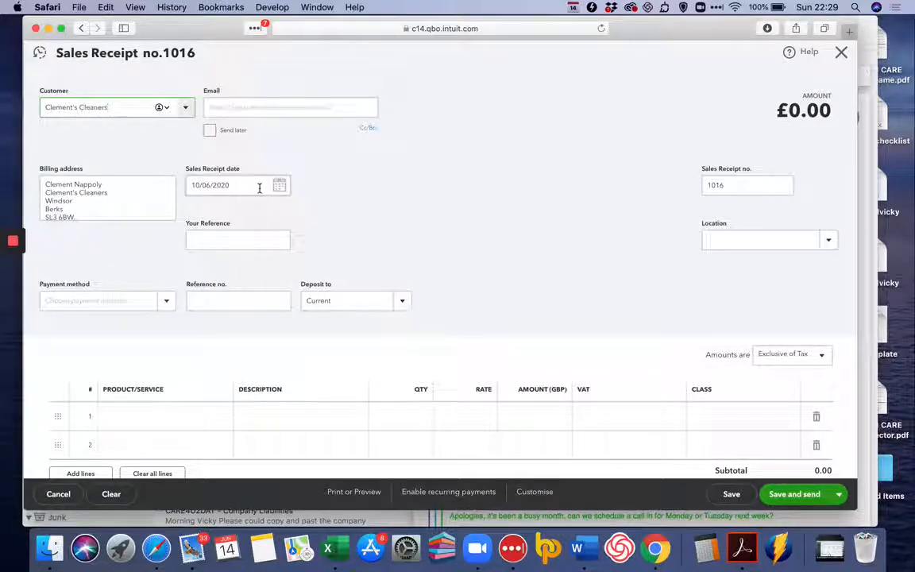
Look through the sales receipt's payment methods without choosing one, and select Current as the deposit account
{"action": "left_click", "coordinate": [165, 304]}
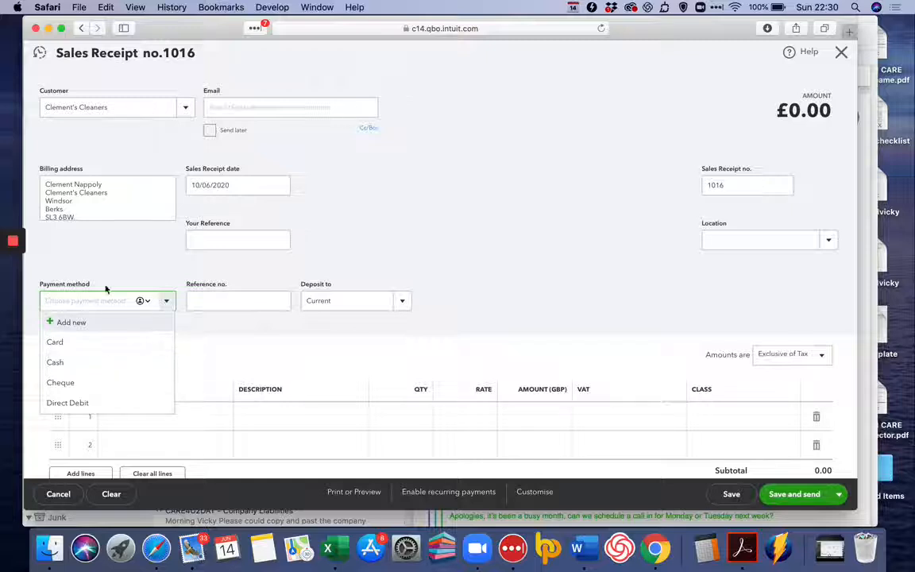
{"action": "left_click", "coordinate": [132, 236]}
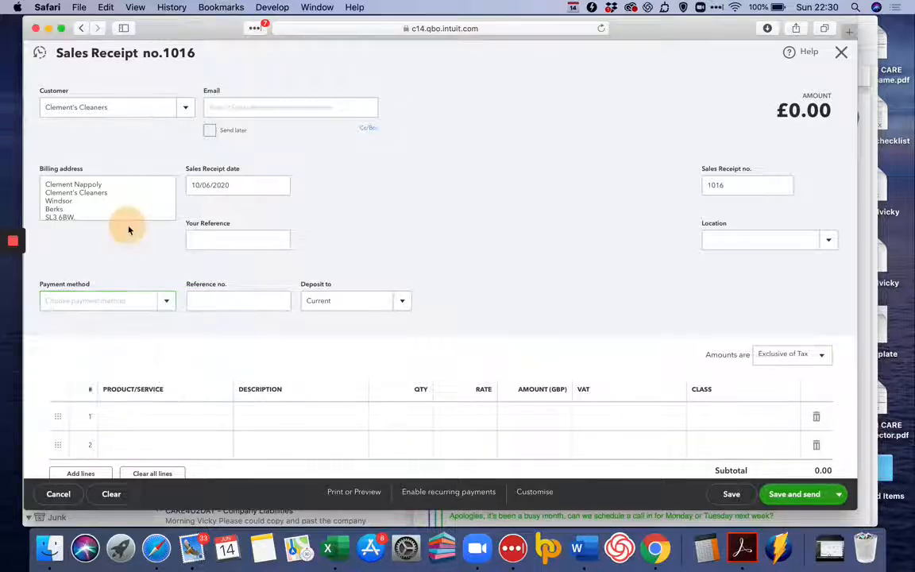
{"action": "left_click", "coordinate": [403, 305]}
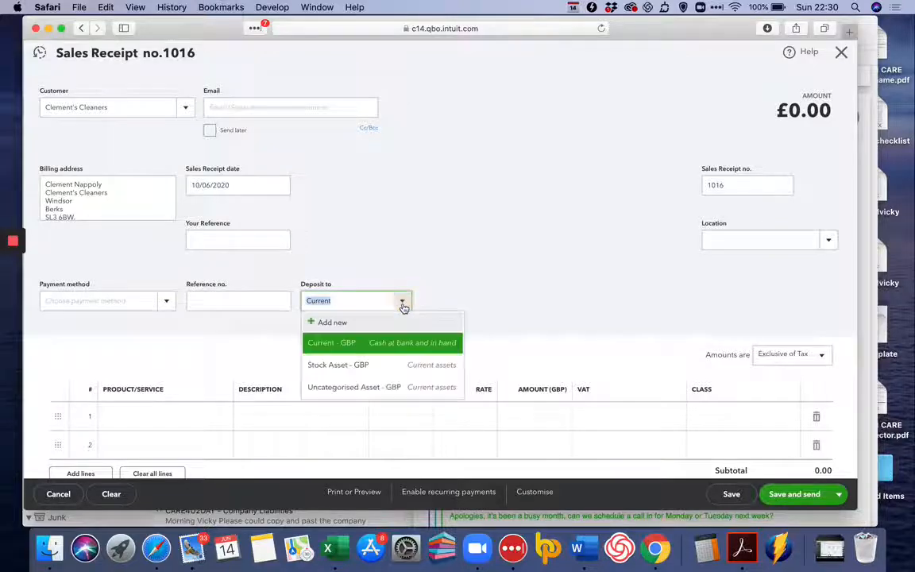
{"action": "left_click", "coordinate": [371, 343]}
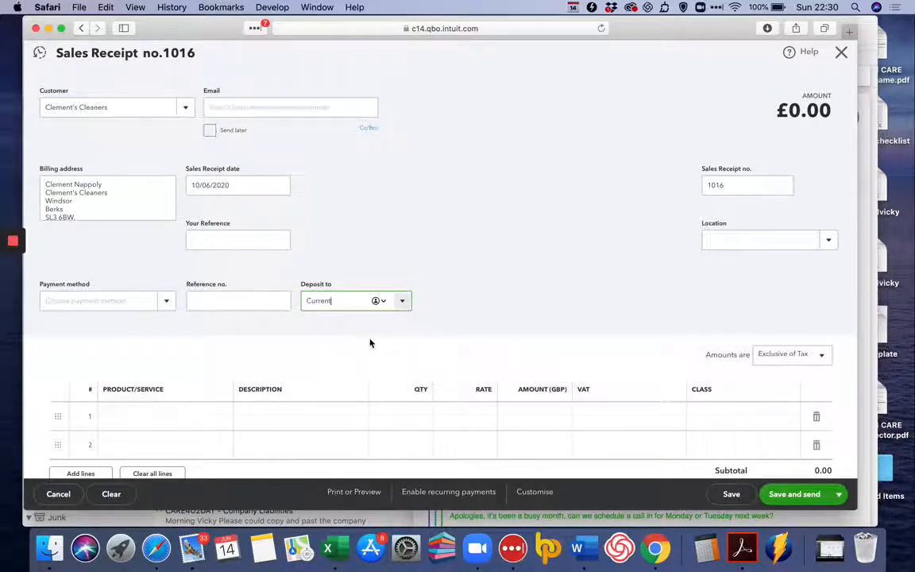
Add a Catering line with quantity 1 and rate 250 to the sales receipt, and set its amounts to No VAT
{"action": "scroll", "coordinate": [371, 343], "scroll_direction": "down", "scroll_amount": 2}
{"action": "left_click", "coordinate": [159, 346]}
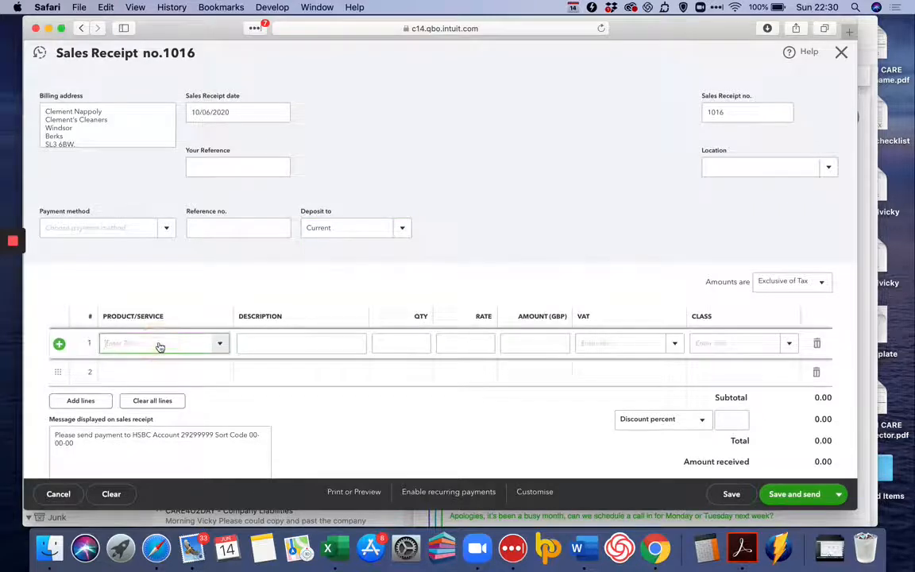
{"action": "left_click", "coordinate": [219, 344]}
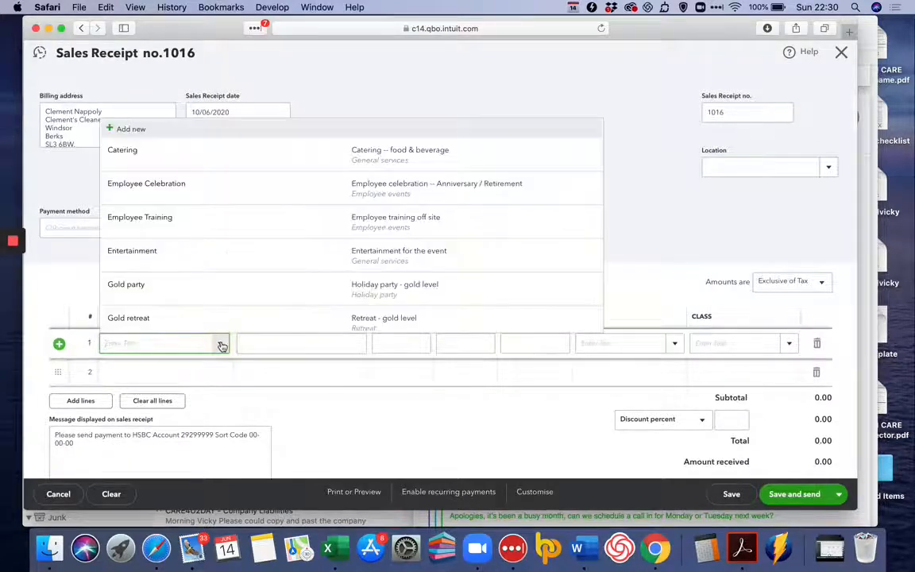
{"action": "left_click", "coordinate": [211, 163]}
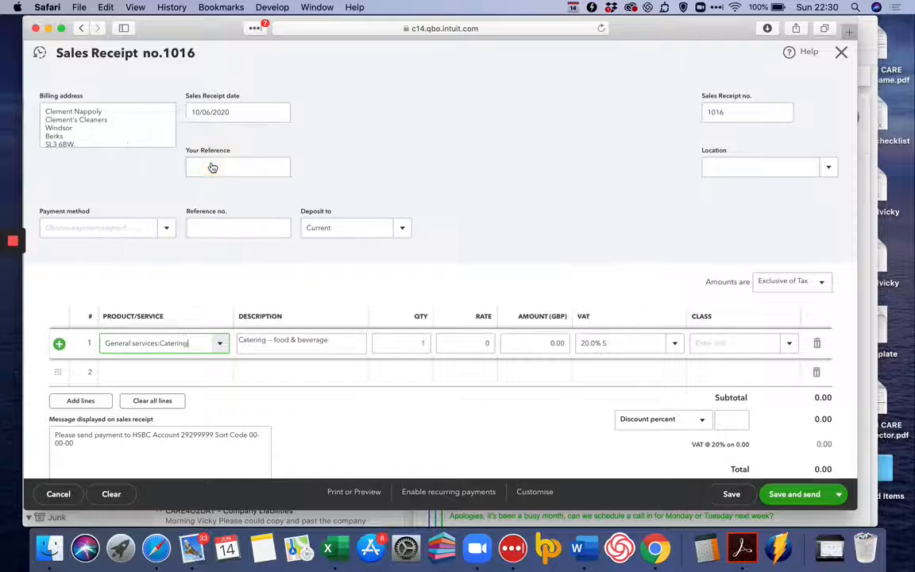
{"action": "left_click", "coordinate": [486, 342]}
{"action": "left_click", "coordinate": [427, 344]}
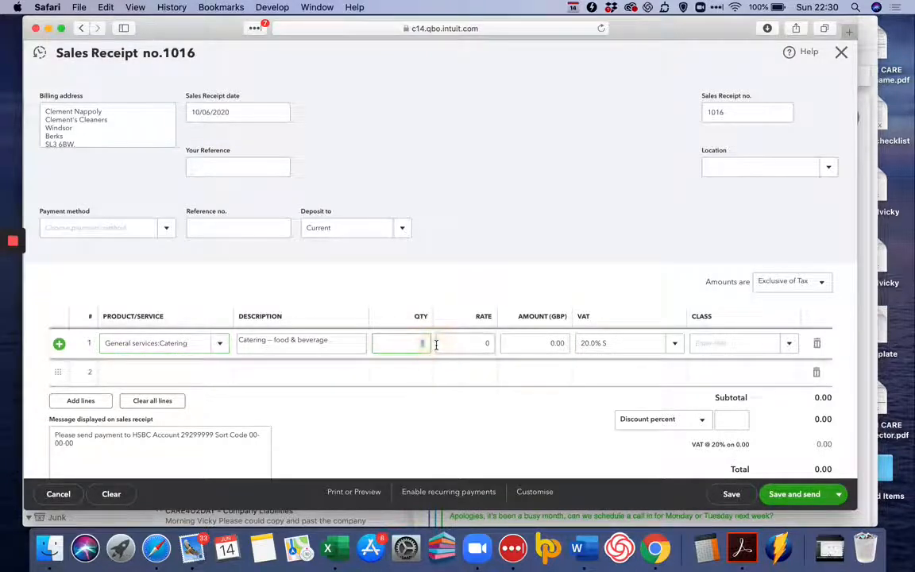
{"action": "left_click", "coordinate": [487, 343]}
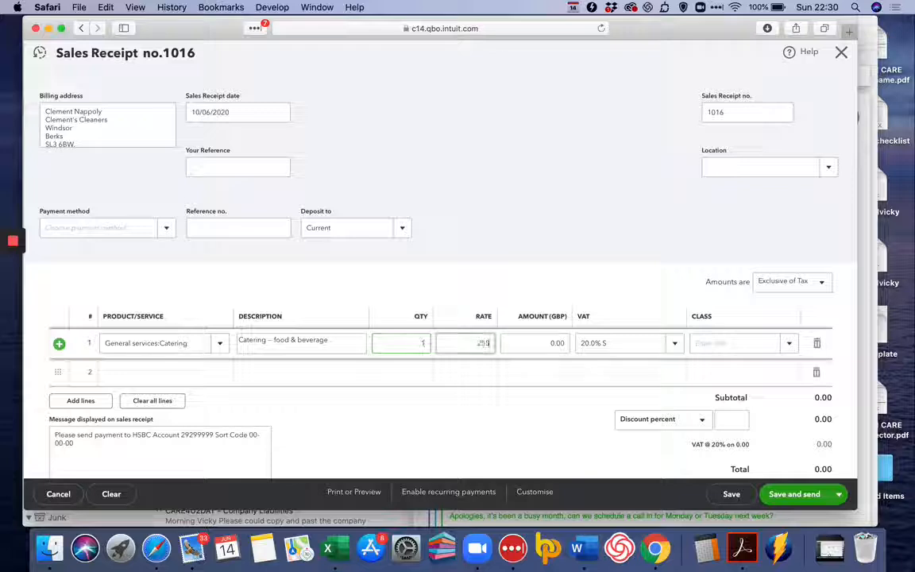
{"action": "type", "text": "250"}
{"action": "key", "text": "Tab"}
{"action": "left_click", "coordinate": [802, 281]}
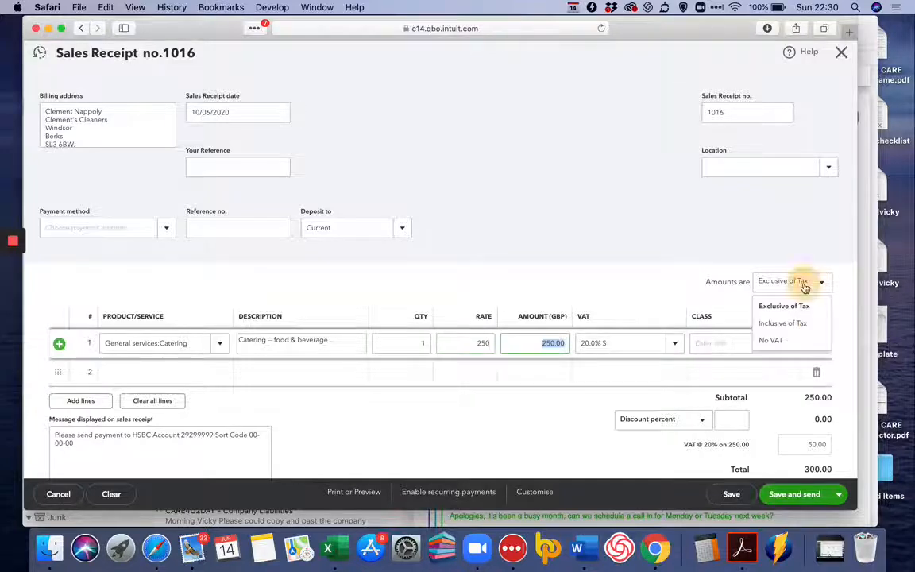
{"action": "left_click", "coordinate": [791, 343]}
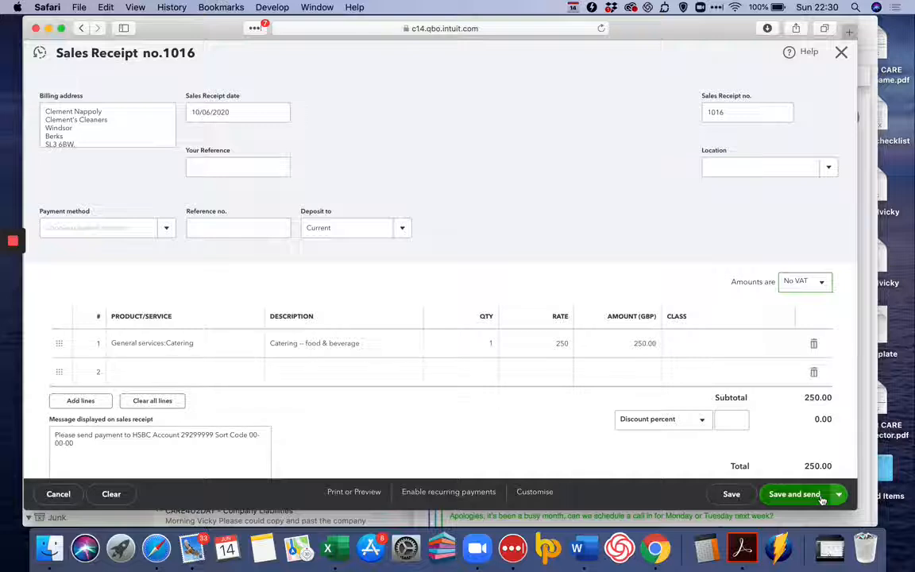
Open the print preview of the sales receipt, review it down to the balance due, and close the preview
{"action": "left_click", "coordinate": [838, 497]}
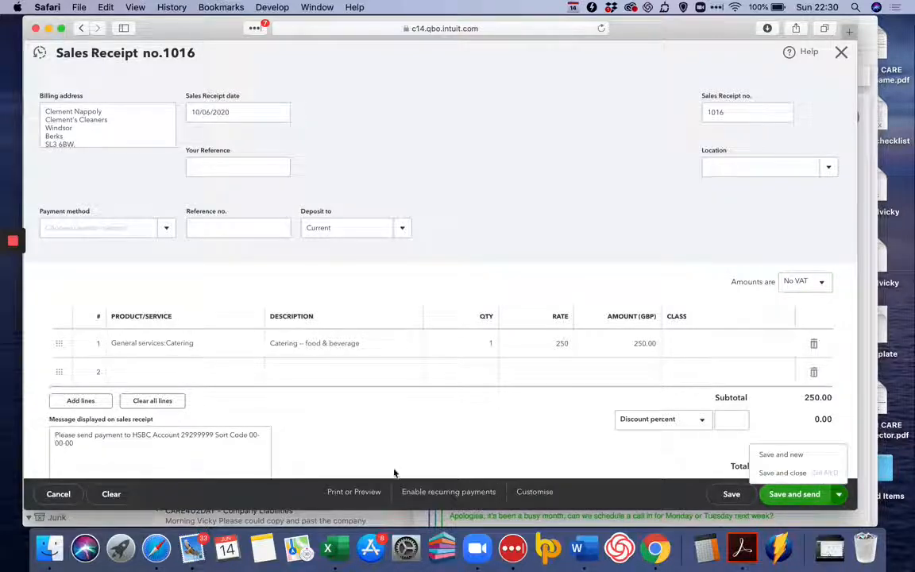
{"action": "left_click", "coordinate": [362, 491]}
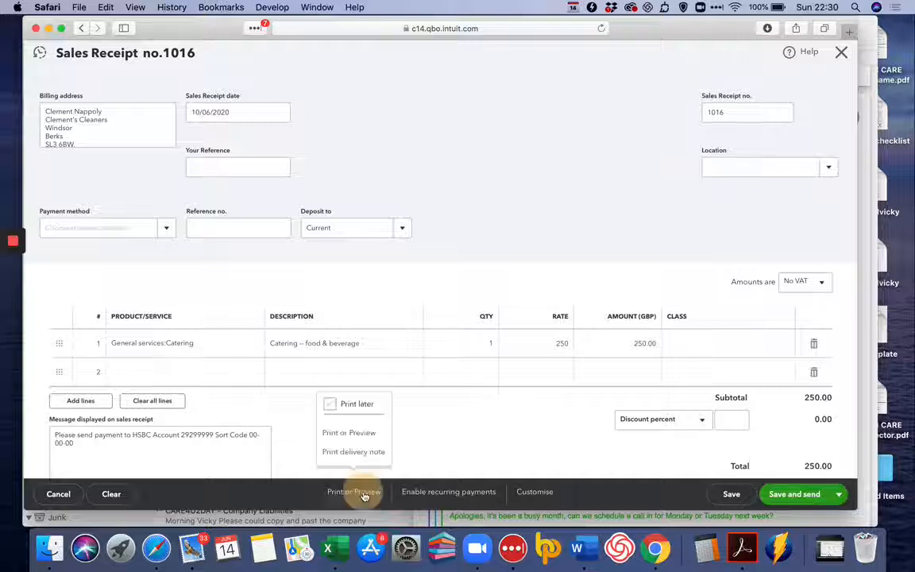
{"action": "left_click", "coordinate": [359, 441]}
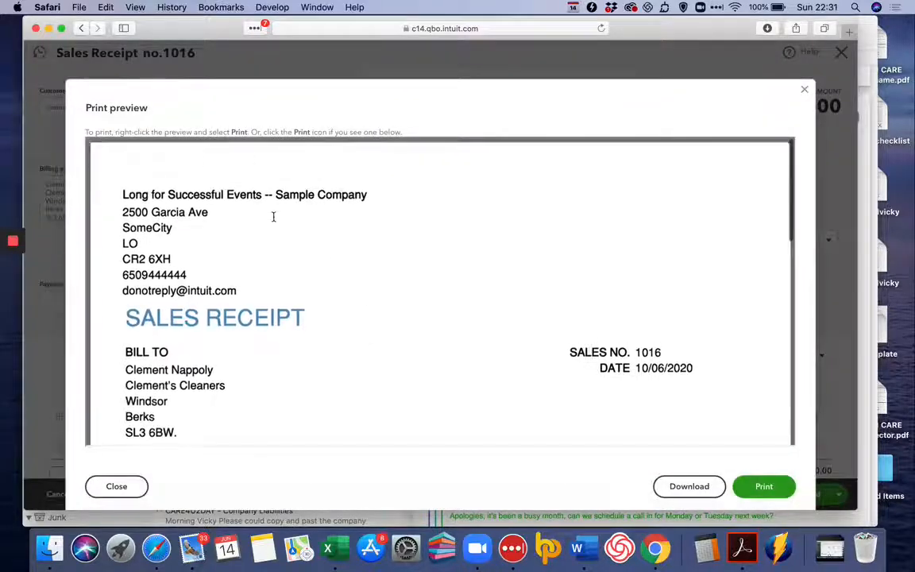
{"action": "scroll", "coordinate": [278, 221], "scroll_direction": "down", "scroll_amount": 5}
{"action": "scroll", "coordinate": [273, 216], "scroll_direction": "down", "scroll_amount": 4}
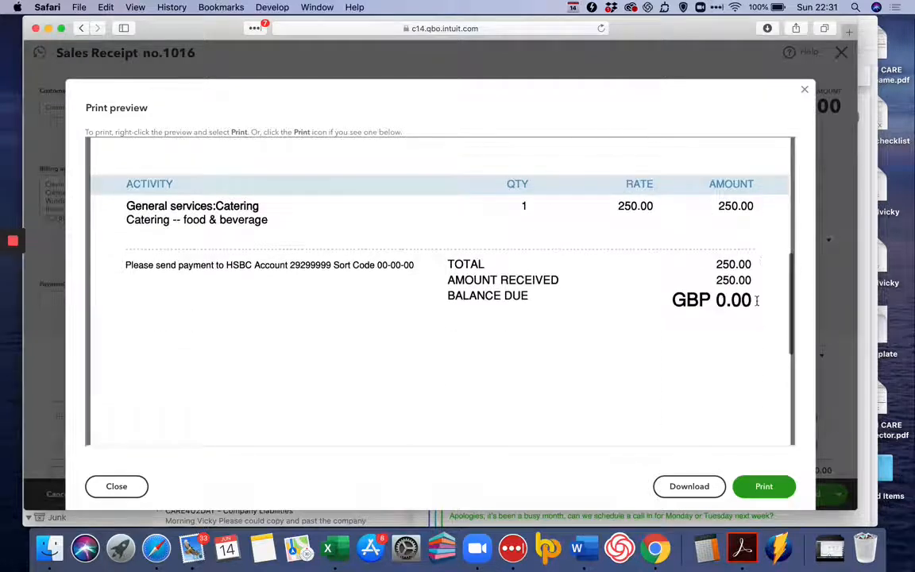
{"action": "scroll", "coordinate": [716, 314], "scroll_direction": "down", "scroll_amount": 5}
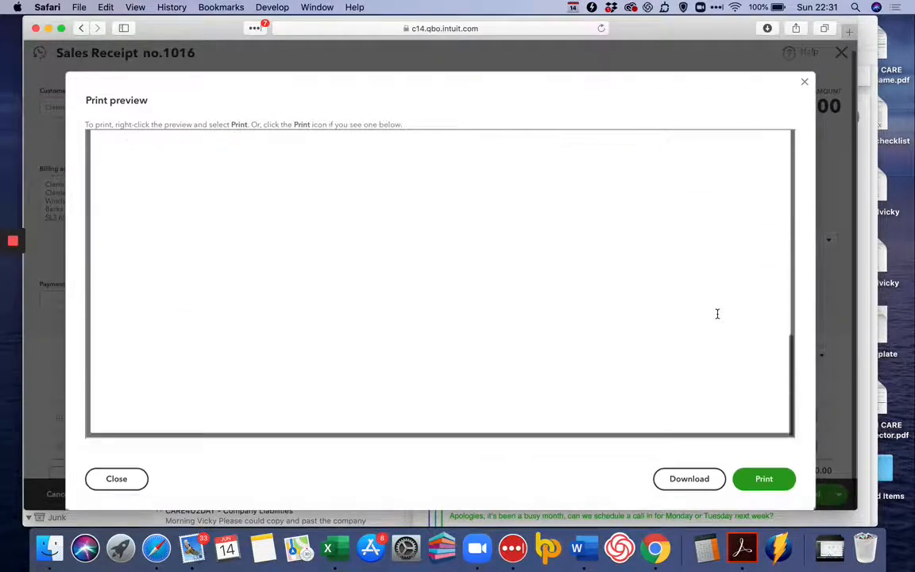
{"action": "left_click", "coordinate": [804, 82]}
Review the sales receipt's totals, and save and close it
{"action": "scroll", "coordinate": [809, 380], "scroll_direction": "down", "scroll_amount": 4}
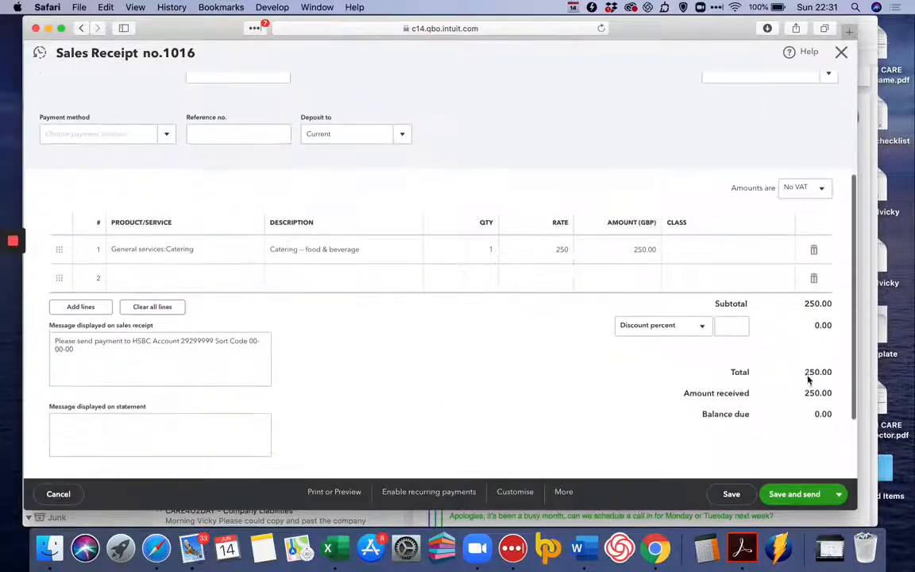
{"action": "scroll", "coordinate": [807, 375], "scroll_direction": "down", "scroll_amount": 3}
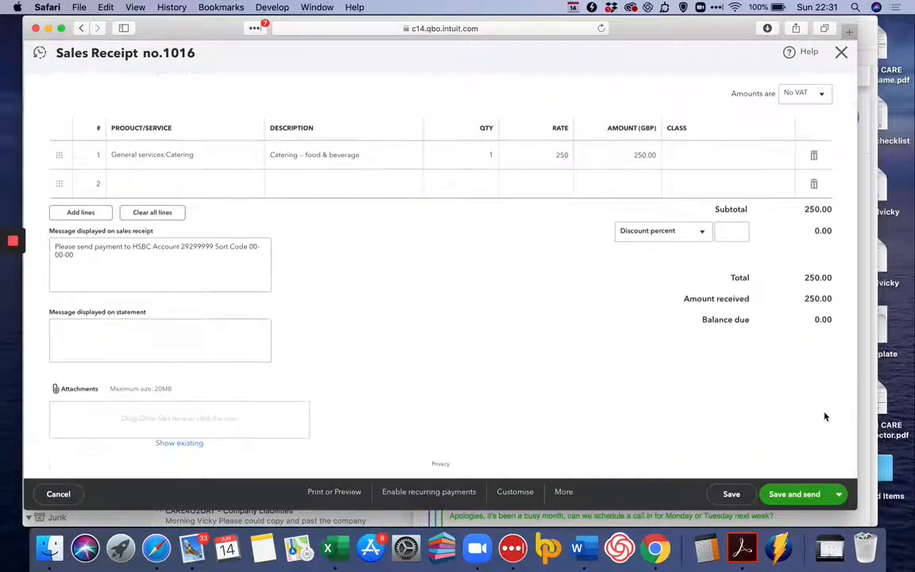
{"action": "left_click", "coordinate": [838, 494]}
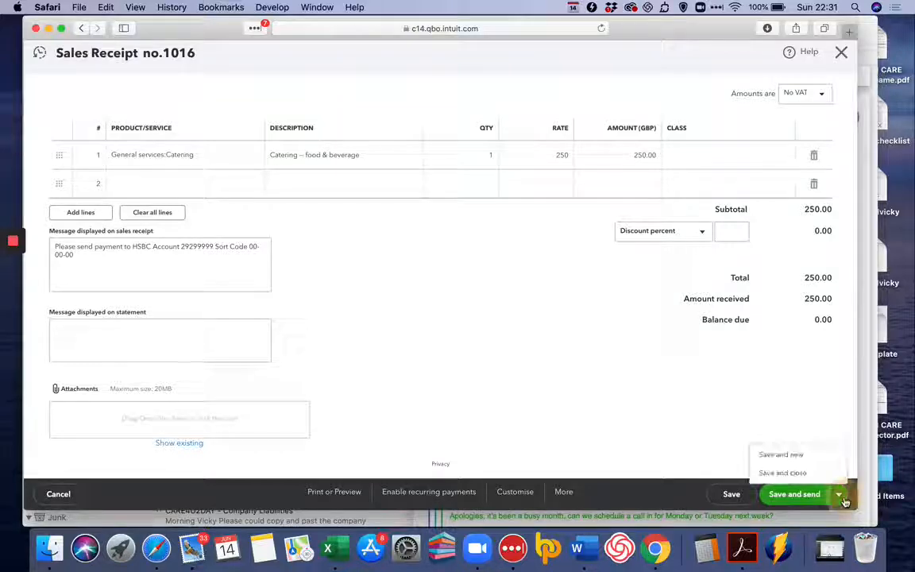
{"action": "left_click", "coordinate": [823, 475]}
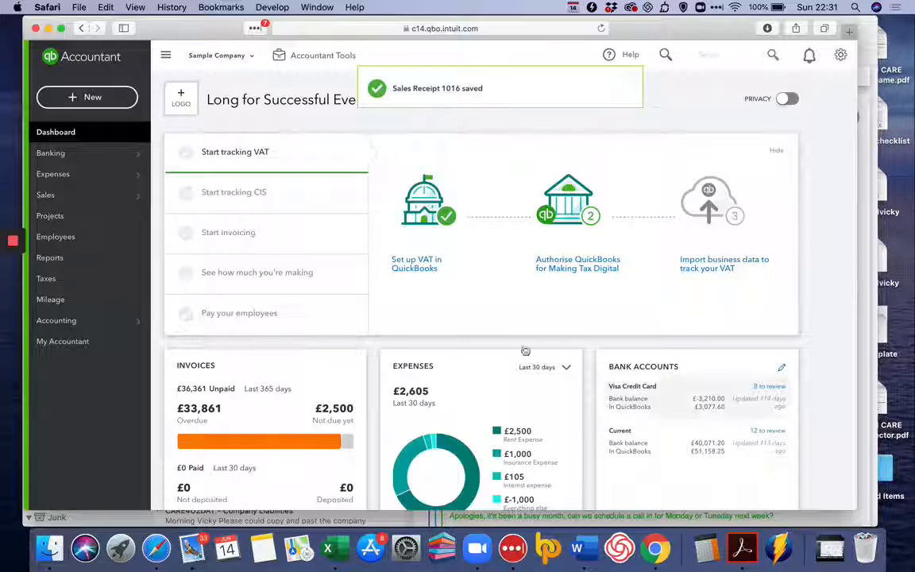
Start a credit note for the individual customer listed just before Cathy's Consulting Company, with amounts set to No VAT
{"action": "left_click", "coordinate": [92, 98]}
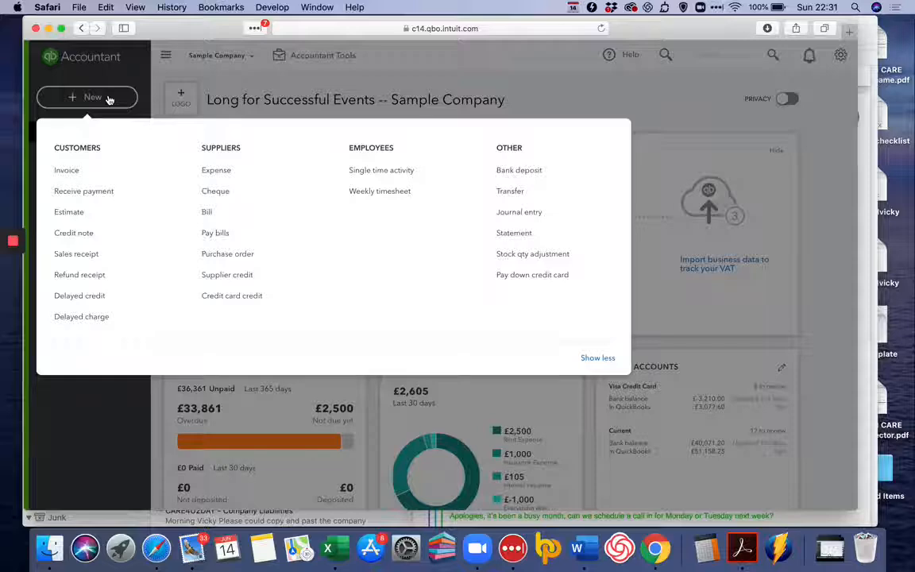
{"action": "left_click", "coordinate": [91, 232]}
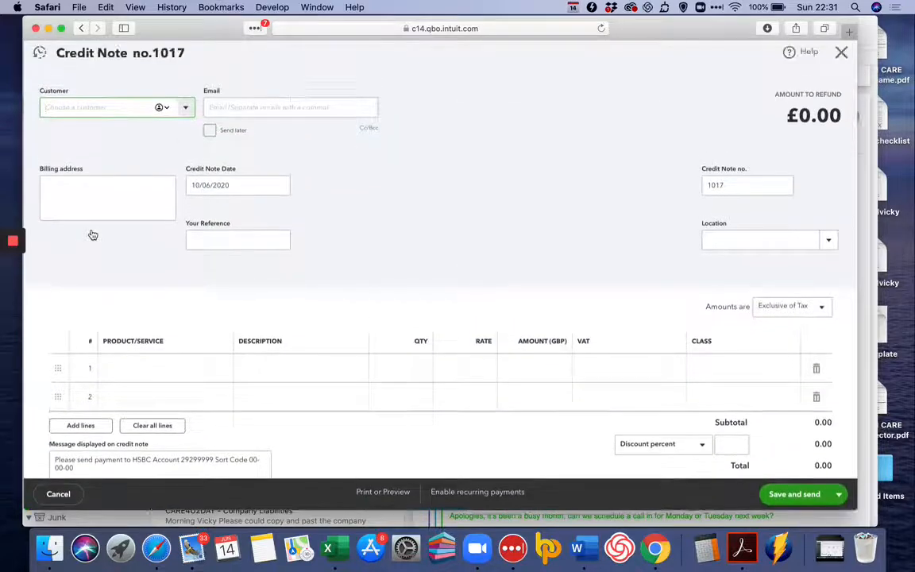
{"action": "left_click", "coordinate": [183, 110]}
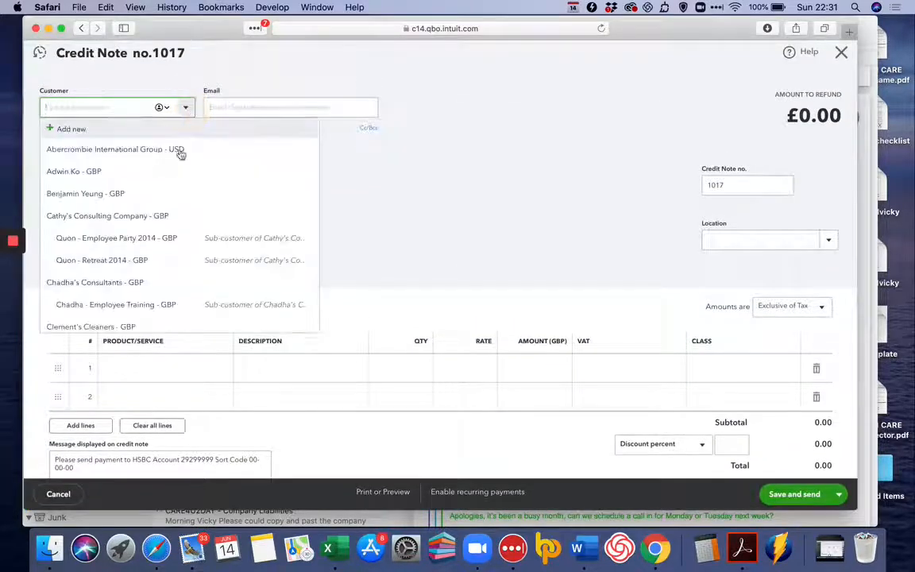
{"action": "left_click", "coordinate": [162, 199]}
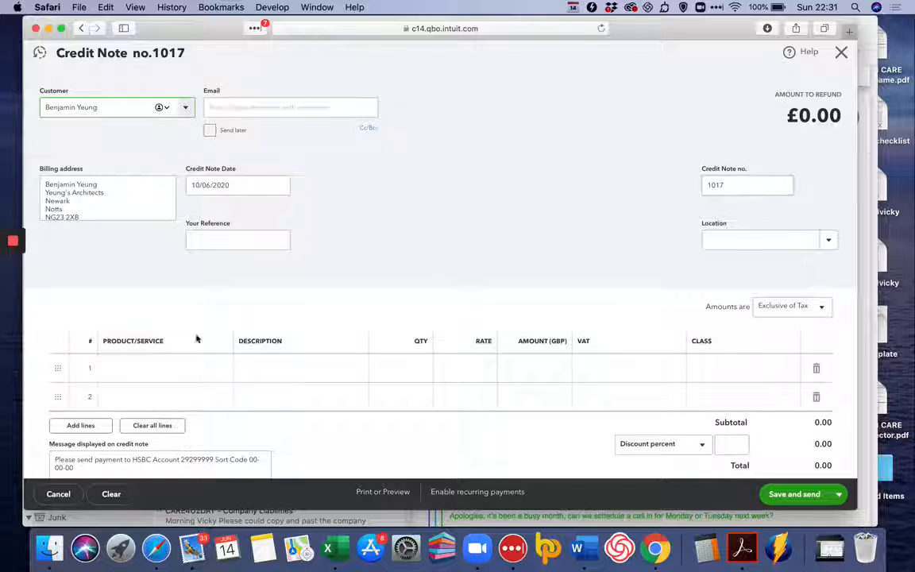
{"action": "left_click", "coordinate": [817, 316]}
{"action": "left_click", "coordinate": [770, 364]}
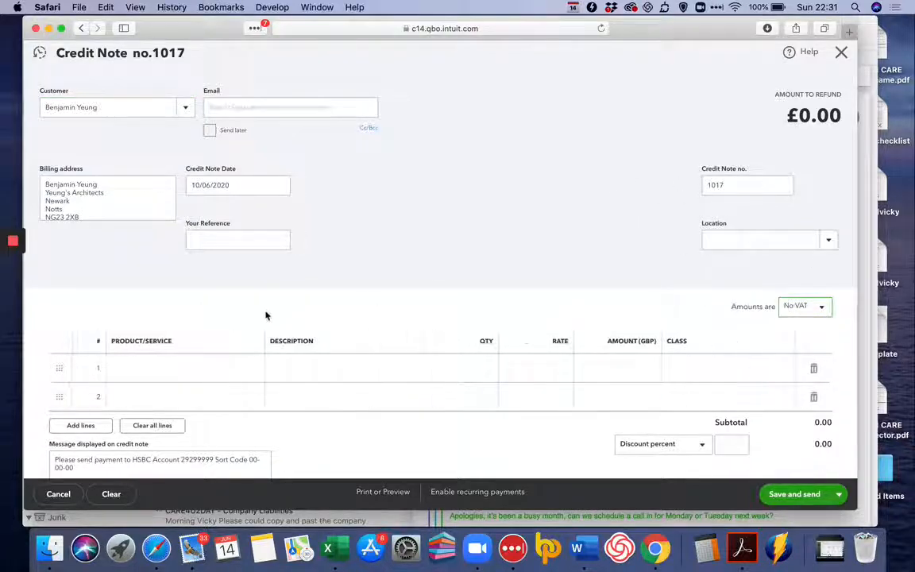
Add a Gold party line to the credit note, and save and close it
{"action": "left_click", "coordinate": [253, 369]}
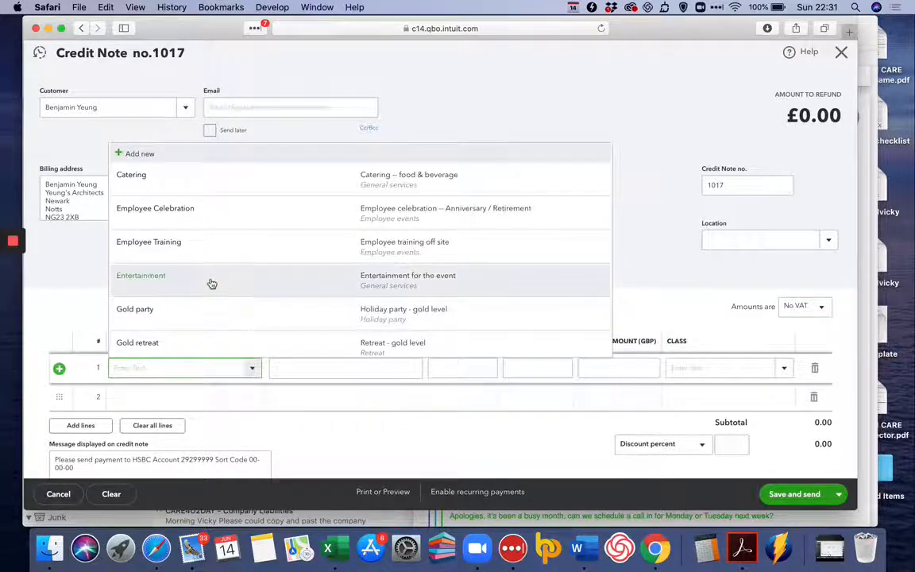
{"action": "left_click", "coordinate": [203, 322]}
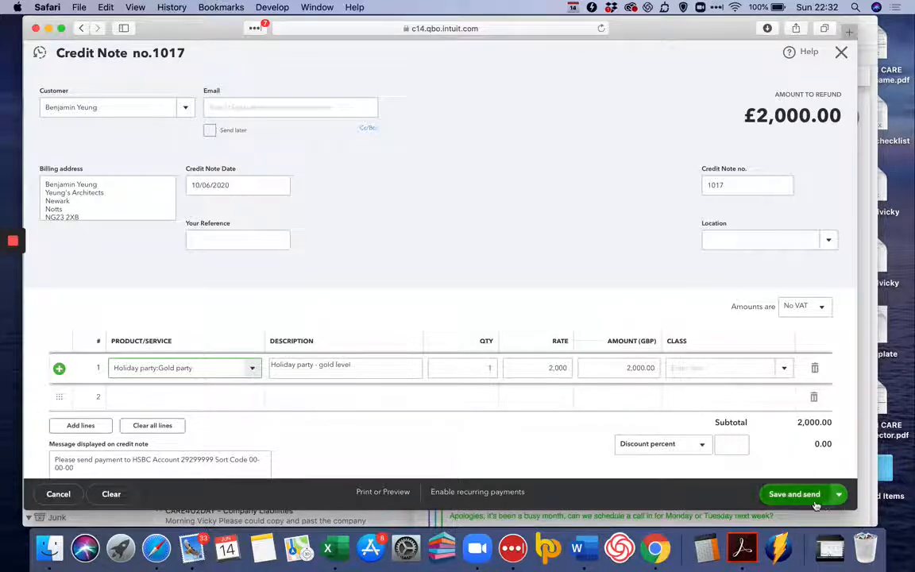
{"action": "left_click", "coordinate": [837, 494]}
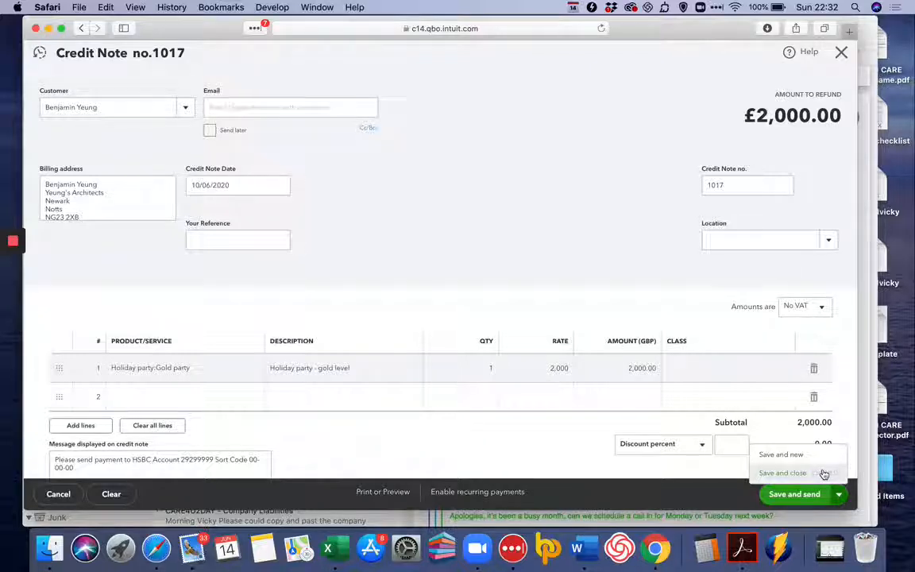
{"action": "left_click", "coordinate": [825, 473]}
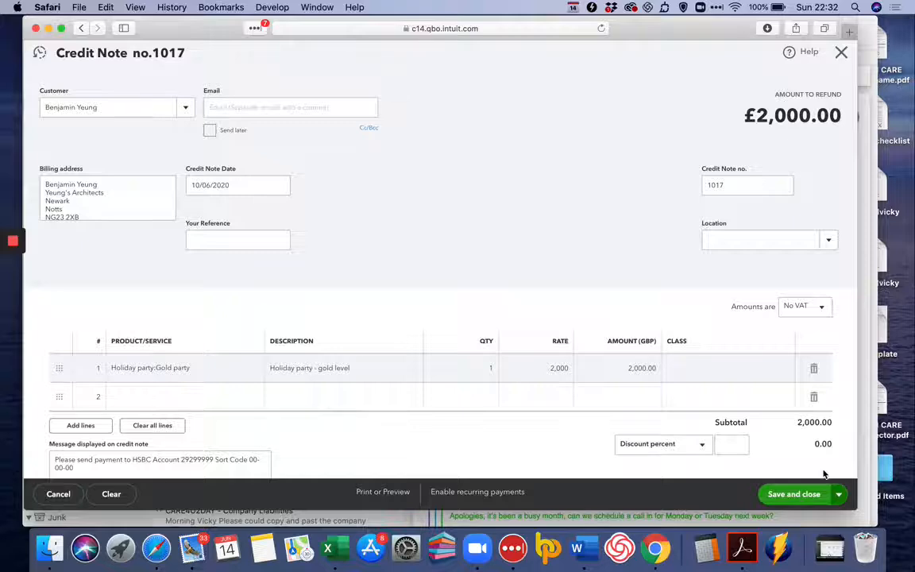